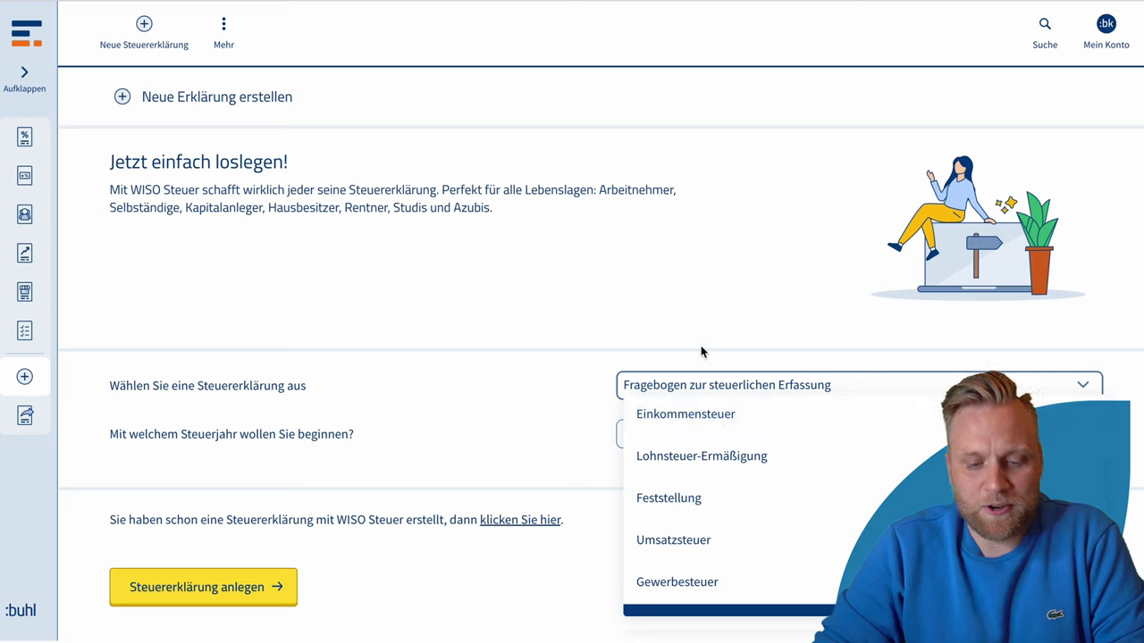
- Create a Fragebogen zur steuerlichen Erfassung starting with tax year 2024 and begin editing it
{"action": "left_click", "coordinate": [700, 343]}
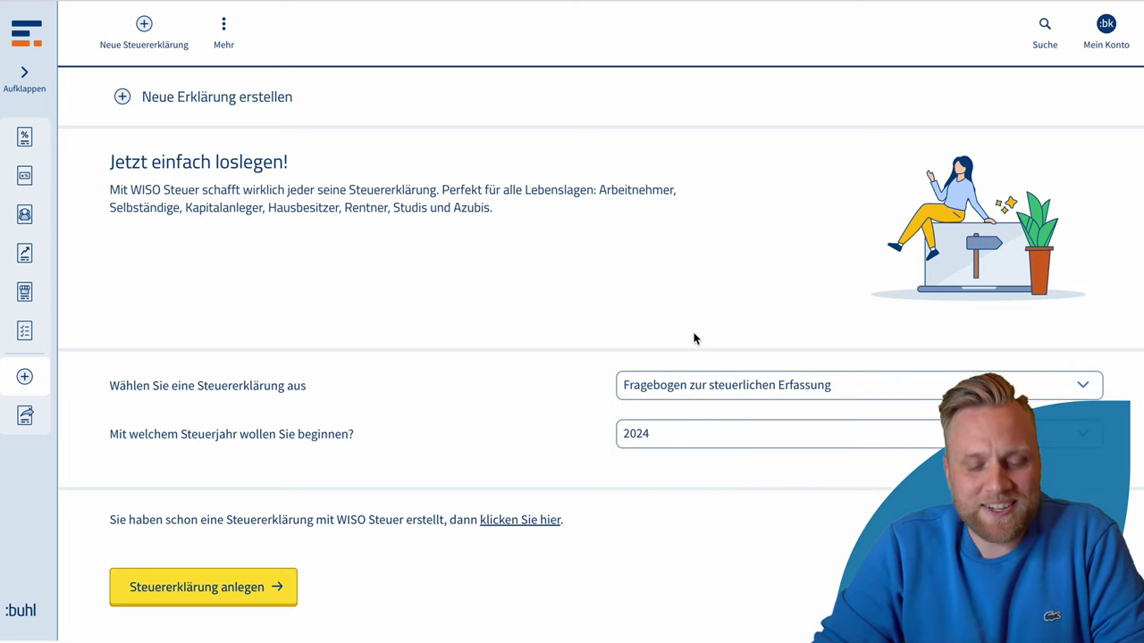
{"action": "left_click", "coordinate": [700, 437]}
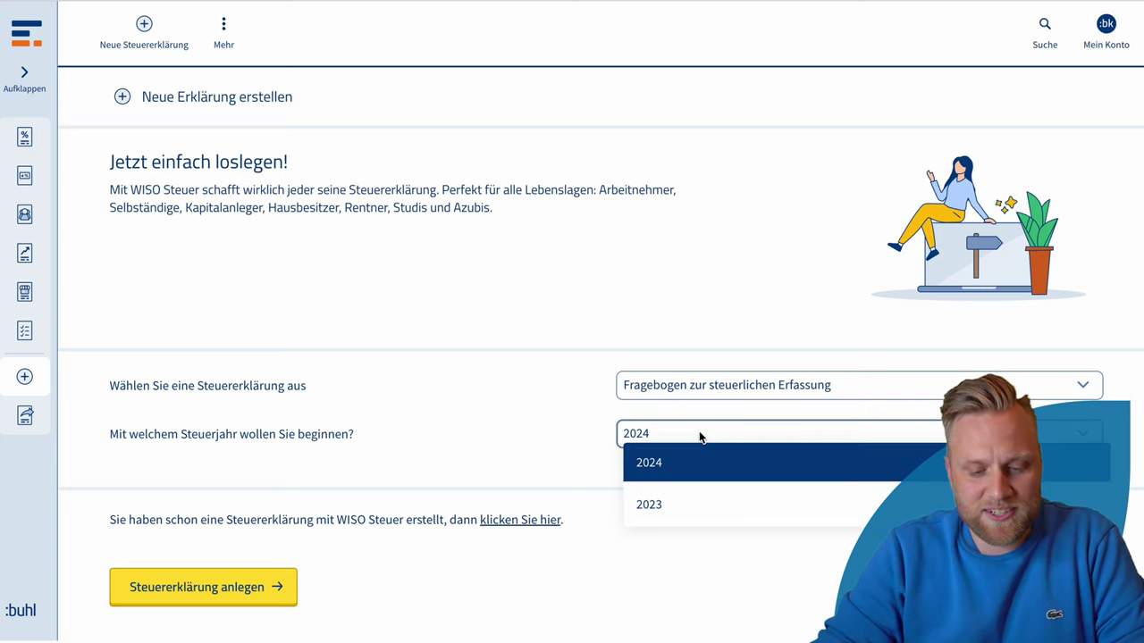
{"action": "left_click", "coordinate": [700, 463]}
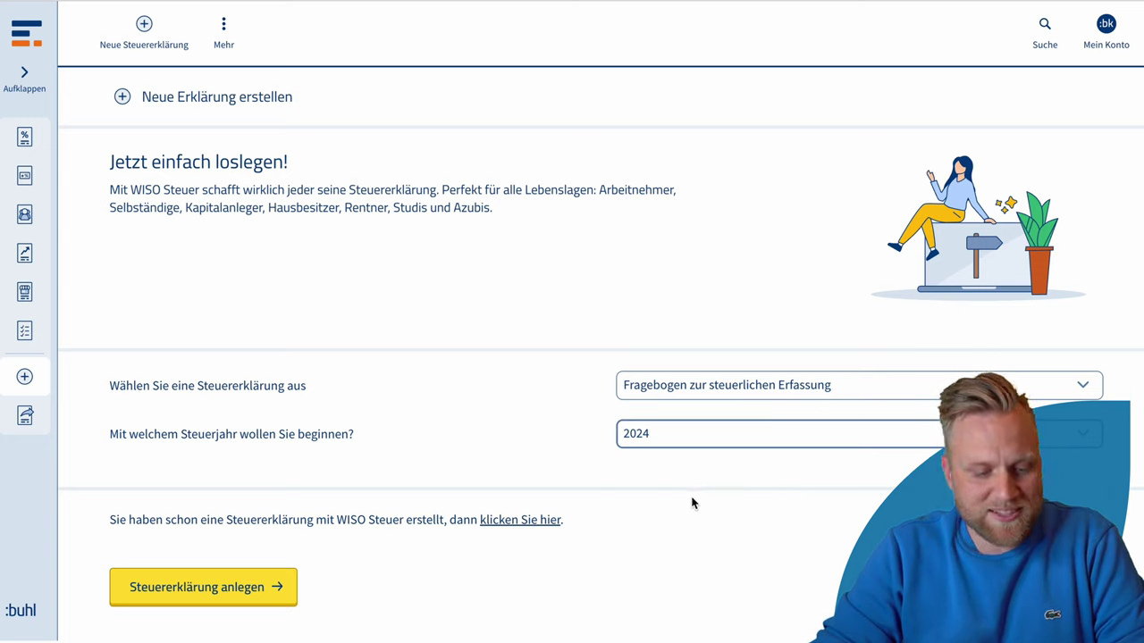
{"action": "left_click", "coordinate": [239, 589]}
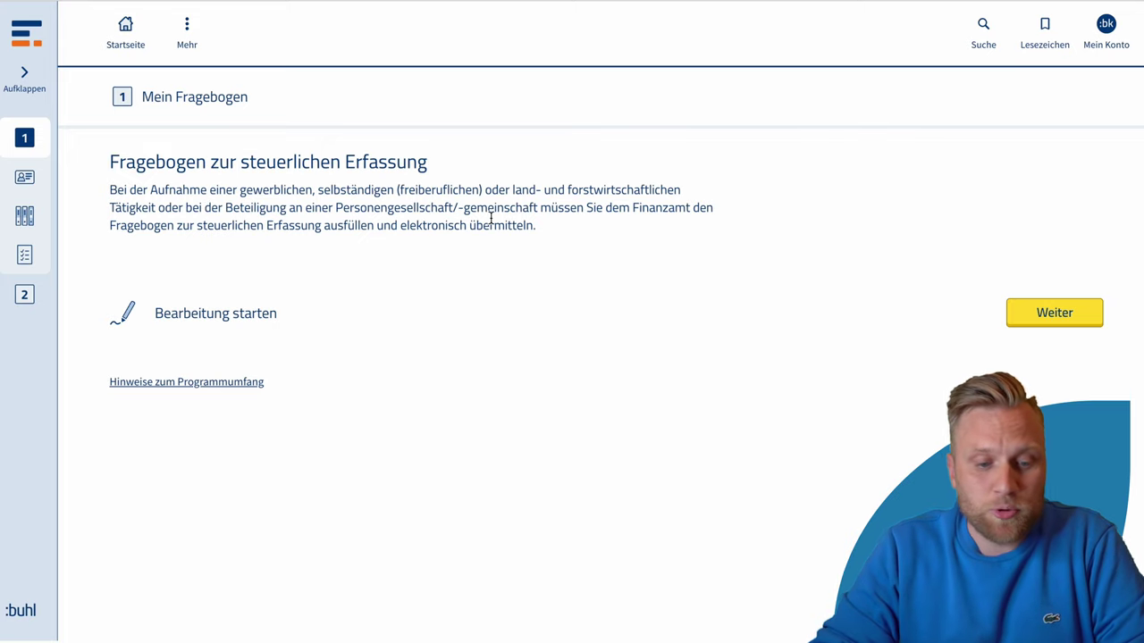
{"action": "left_click", "coordinate": [1052, 317]}
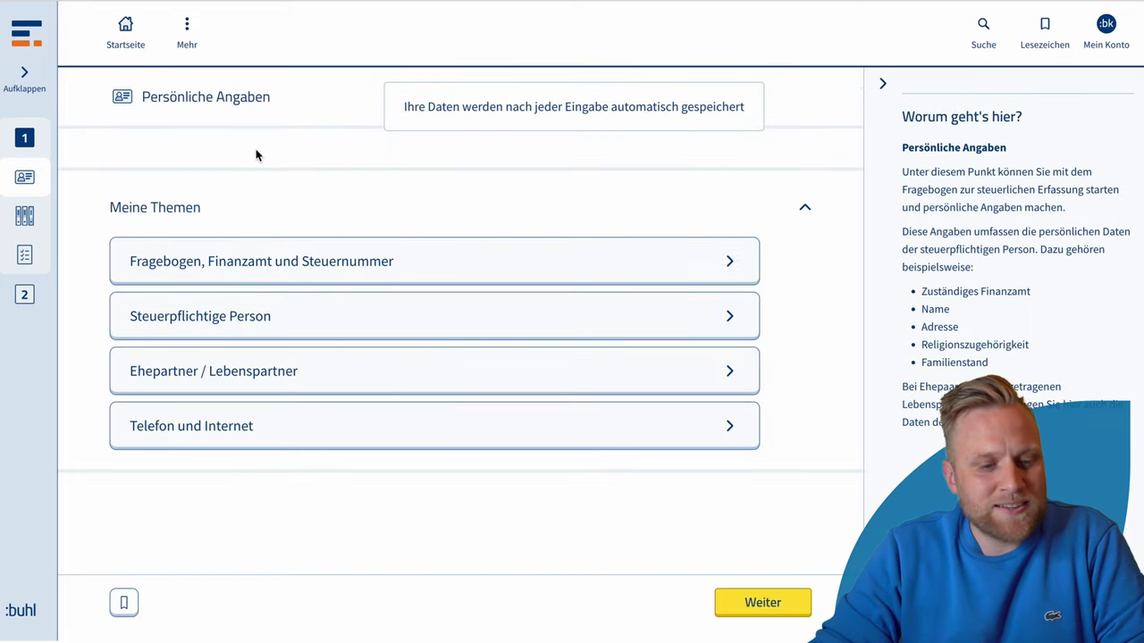
- Look through the questionnaire sections Persönliche Angaben, Unternehmen / Tätigkeit and Steuerliche Angaben, and return to Persönliche Angaben
{"action": "left_click", "coordinate": [22, 82]}
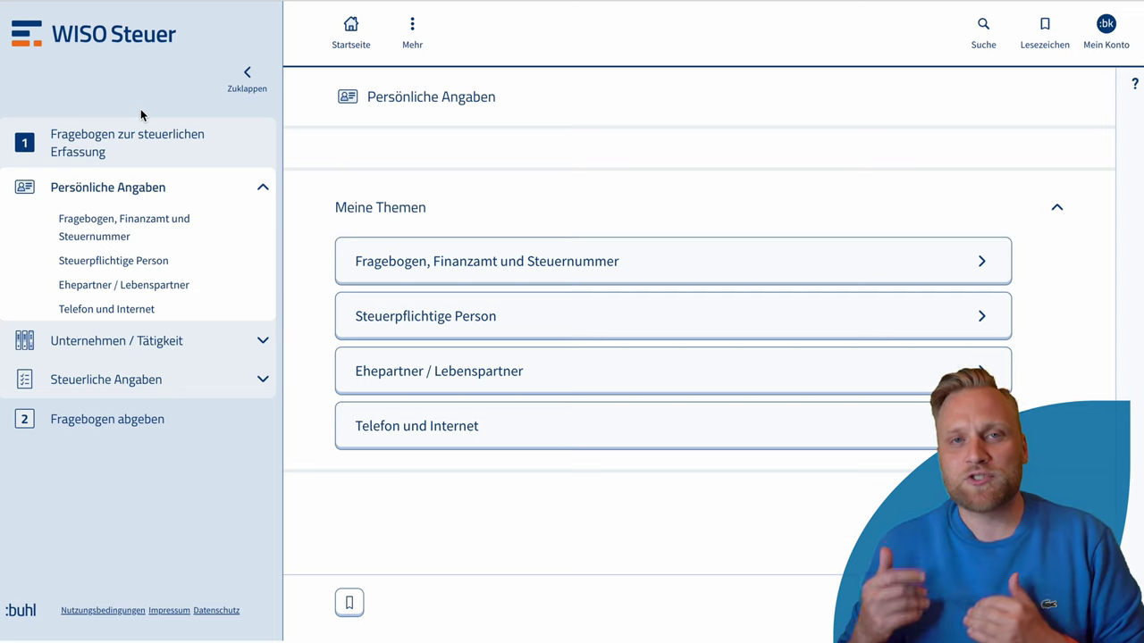
{"action": "left_click", "coordinate": [260, 188]}
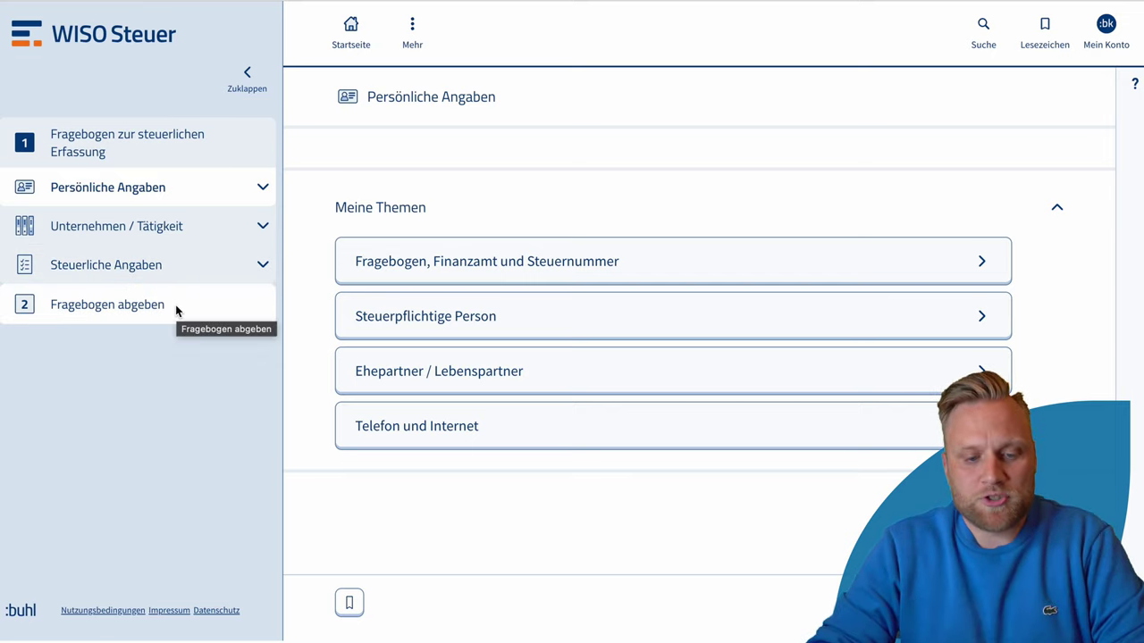
{"action": "left_click", "coordinate": [247, 76]}
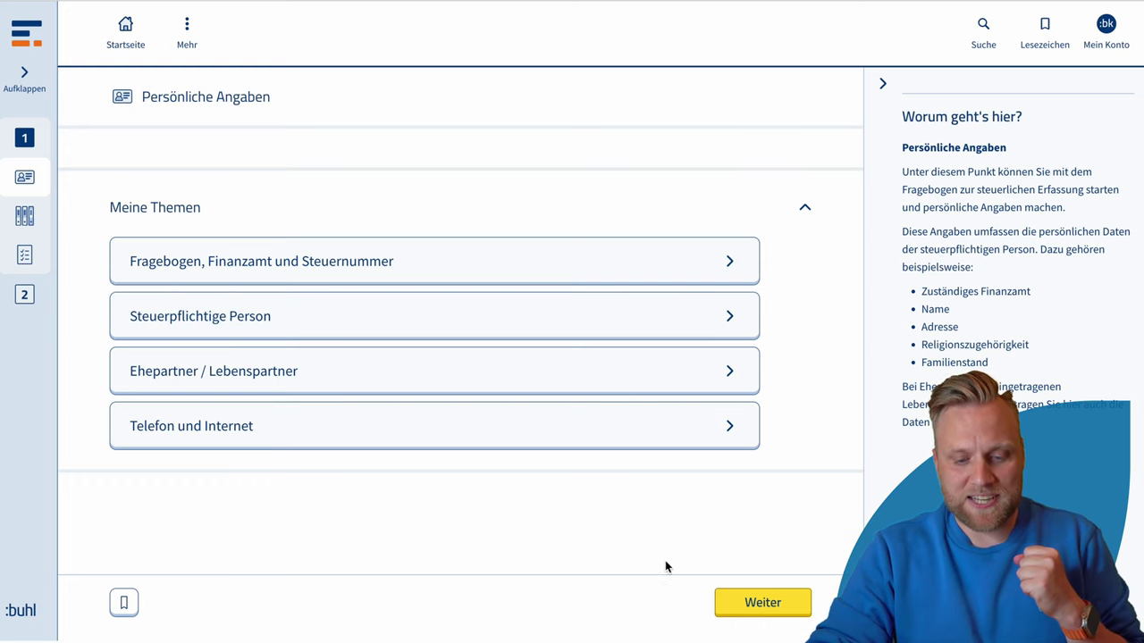
{"action": "left_click", "coordinate": [756, 602]}
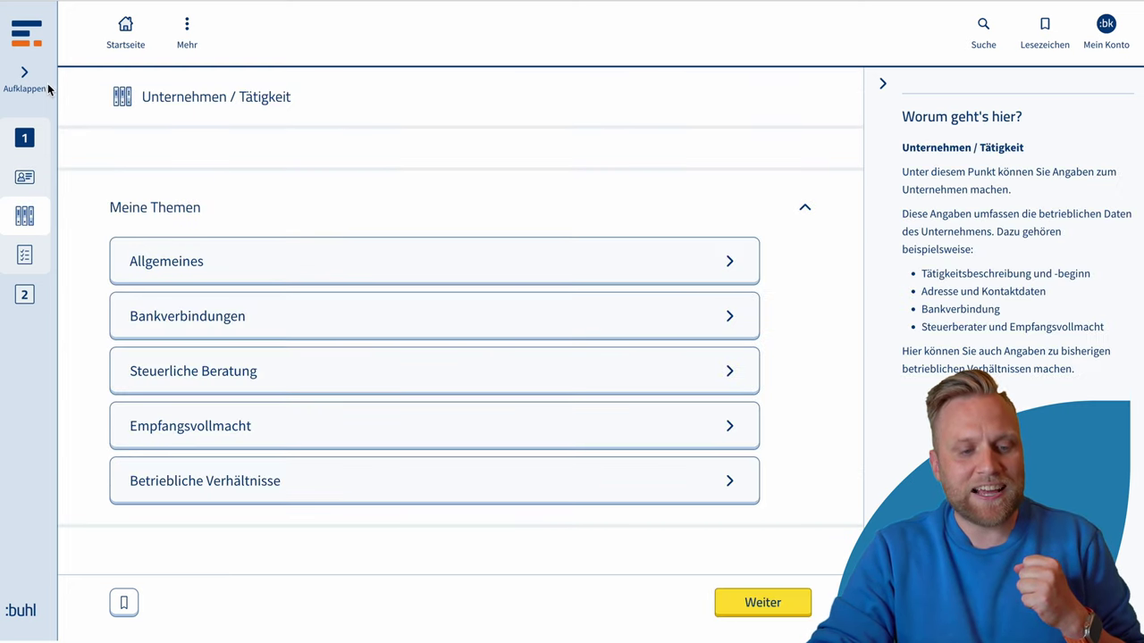
{"action": "left_click", "coordinate": [33, 77]}
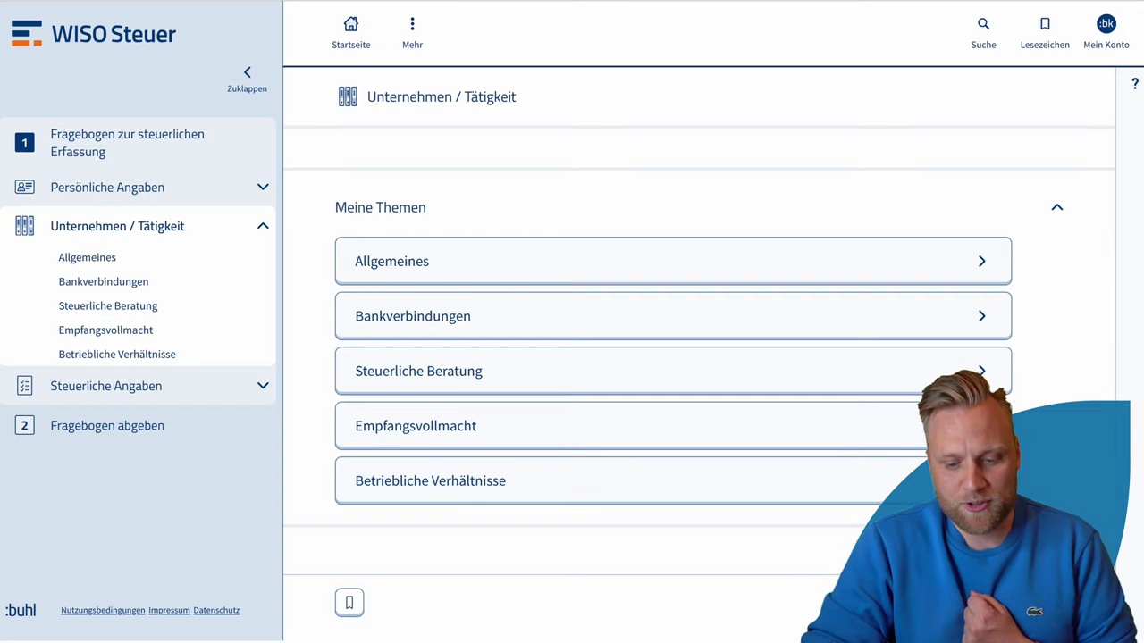
{"action": "left_click", "coordinate": [105, 386]}
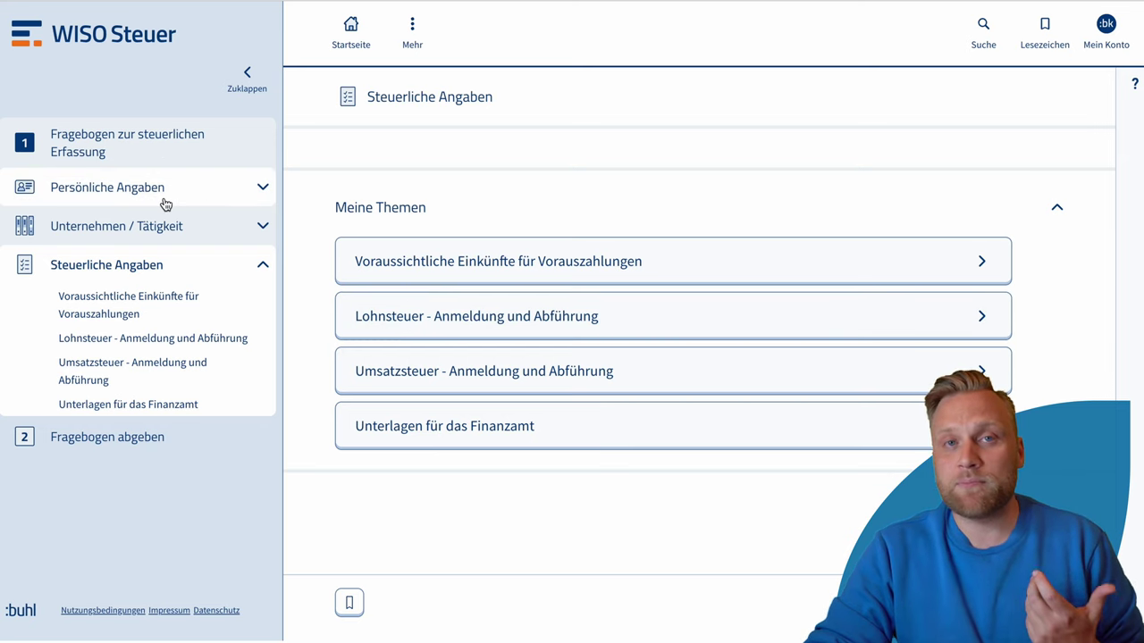
{"action": "left_click", "coordinate": [133, 197]}
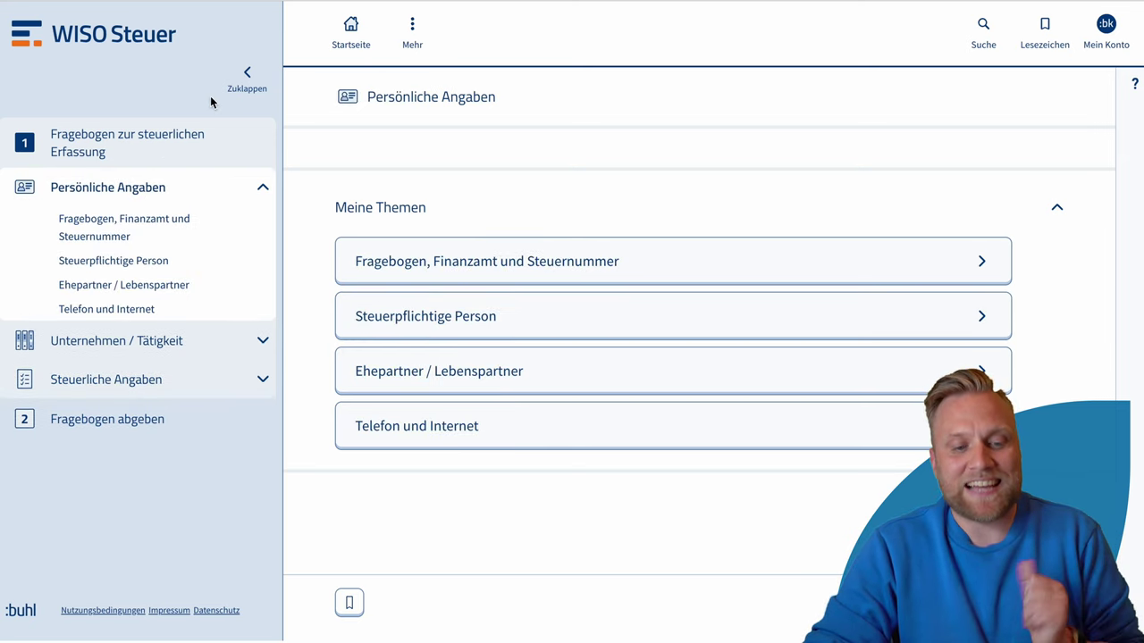
{"action": "left_click", "coordinate": [247, 78]}
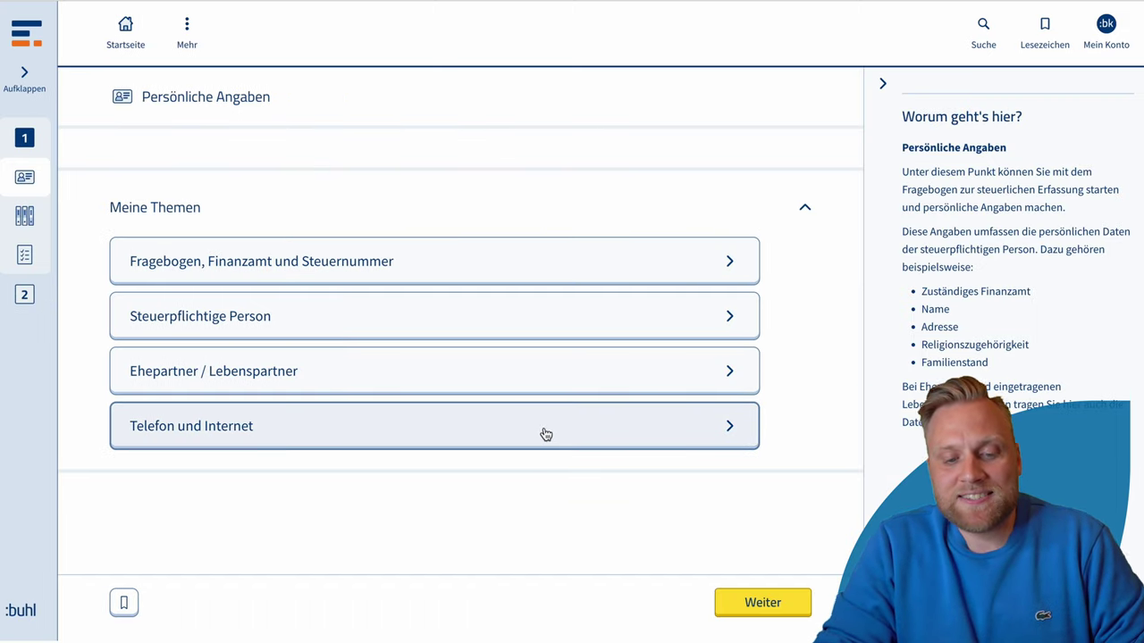
- In Fragebogen, Finanzamt und Steuernummer, select the questionnaire type for Aufnahme einer gewerblichen, selbständigen (freiberuflichen) oder land- und forstwirtschaftlichen Tätigkeit
{"action": "left_click", "coordinate": [570, 280]}
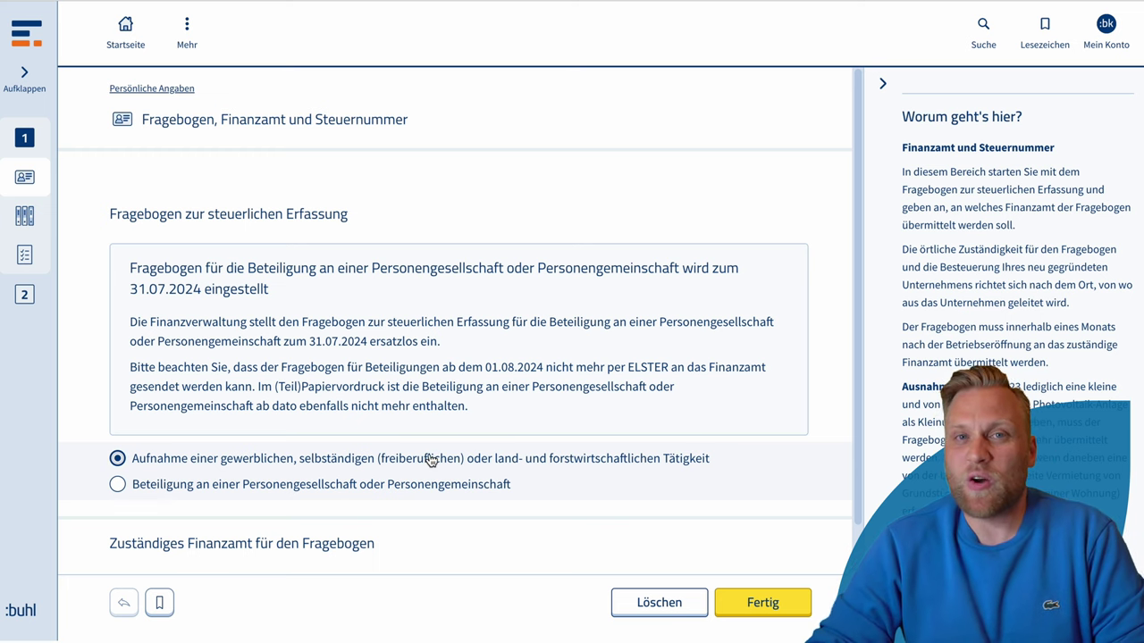
{"action": "left_click", "coordinate": [340, 485]}
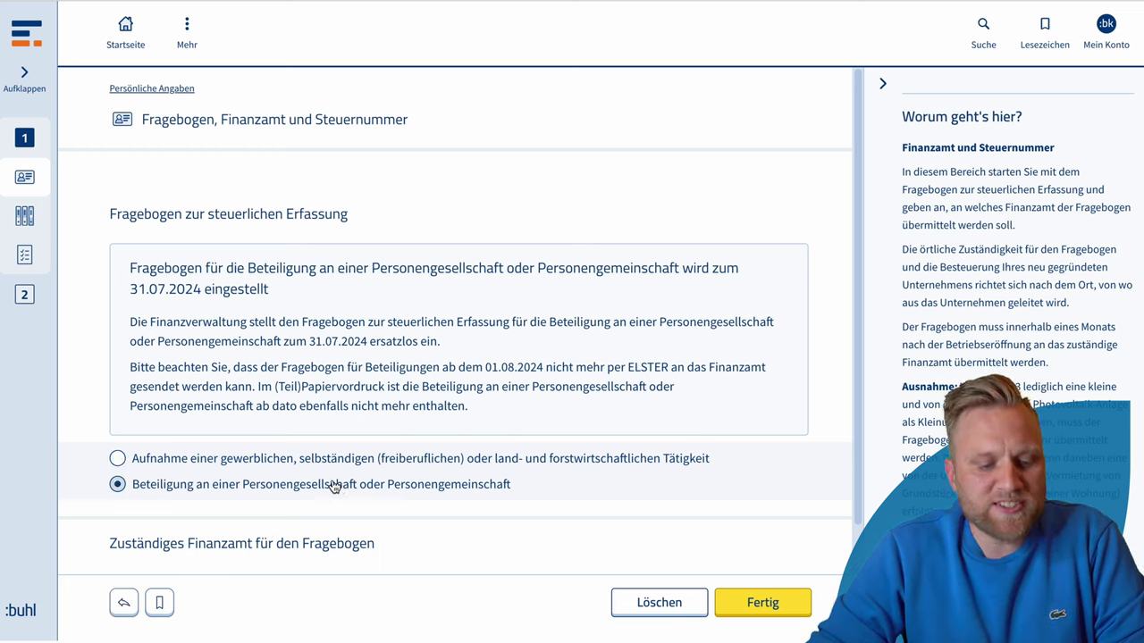
{"action": "left_click", "coordinate": [292, 462]}
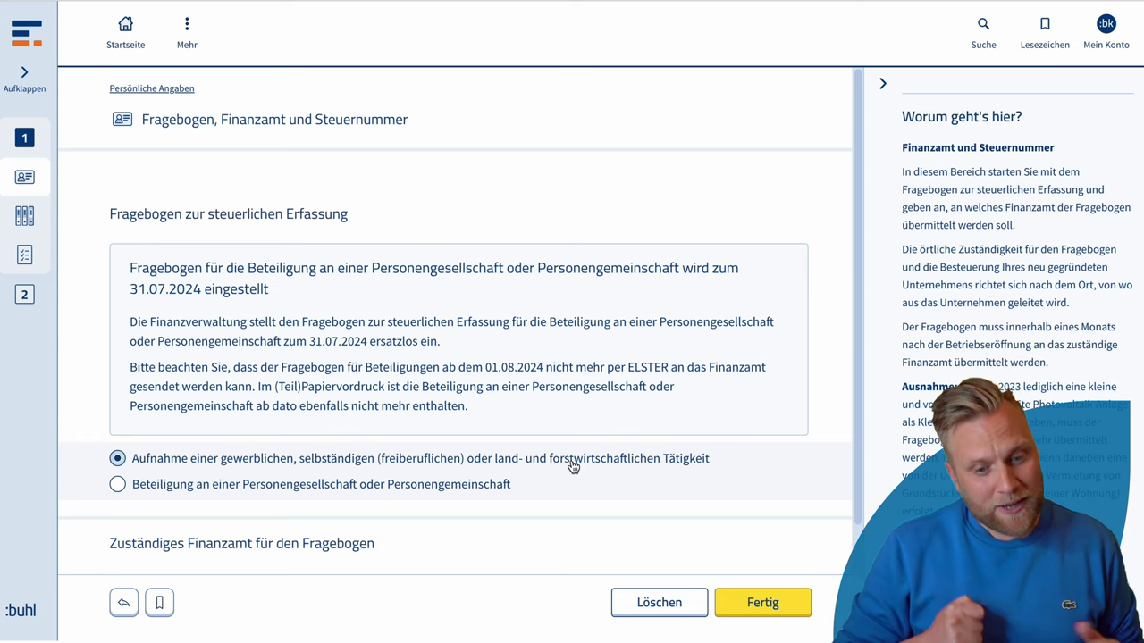
- Set the Finanzamt's Bundesland to Berlin and the Zuständiges Finanzamt to Pankow/Weißensee
{"action": "scroll", "coordinate": [572, 466], "scroll_direction": "down", "scroll_amount": 1}
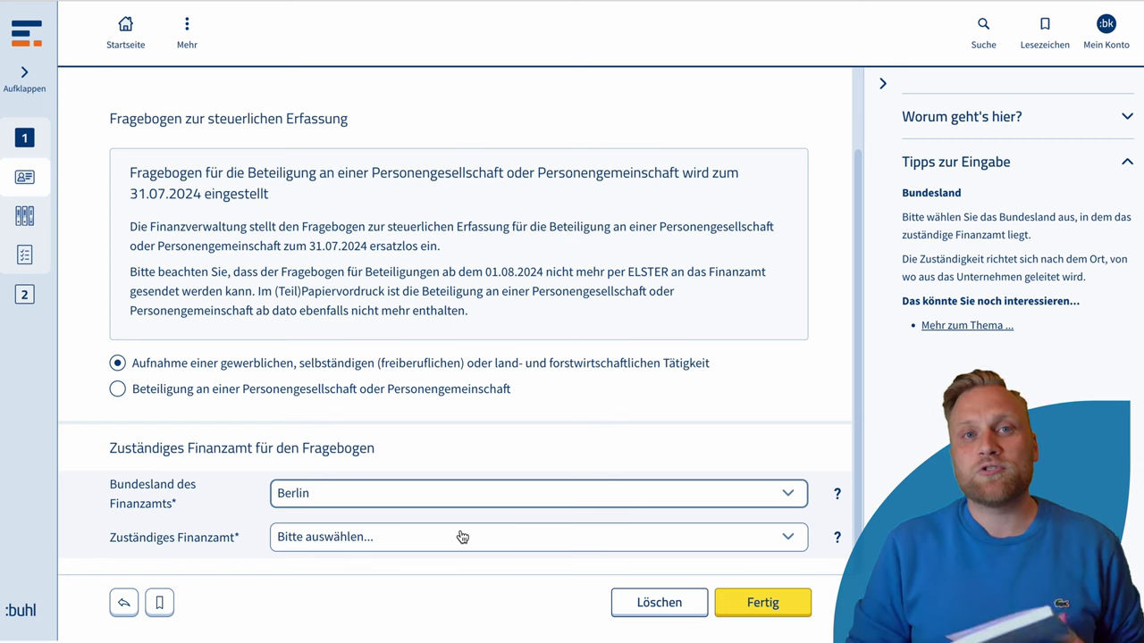
{"action": "left_click", "coordinate": [462, 537]}
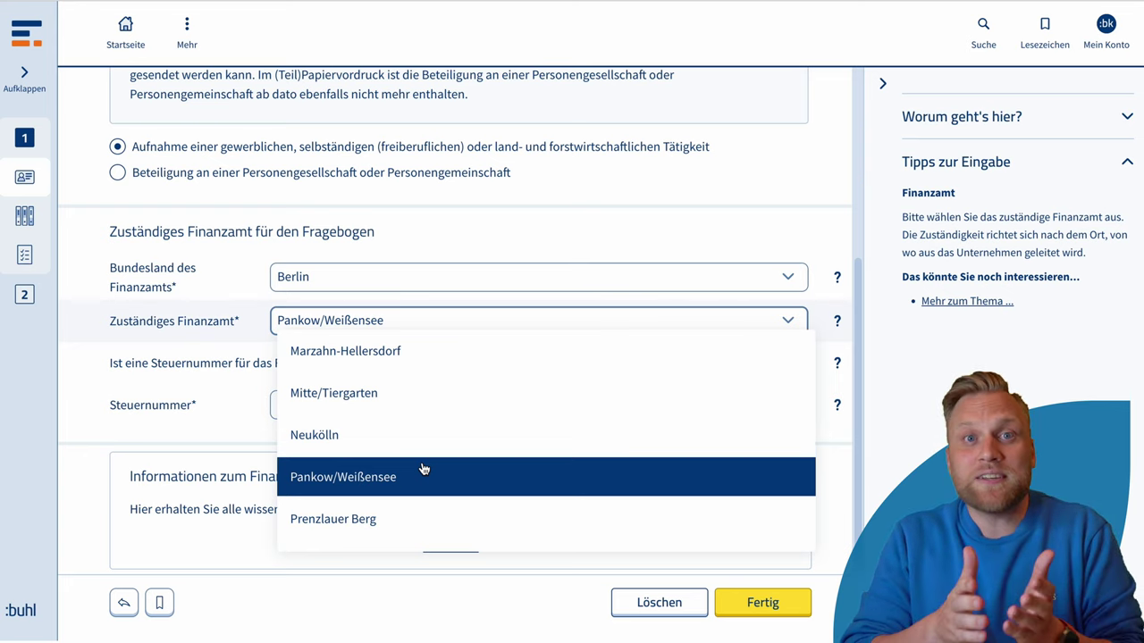
{"action": "left_click", "coordinate": [423, 469]}
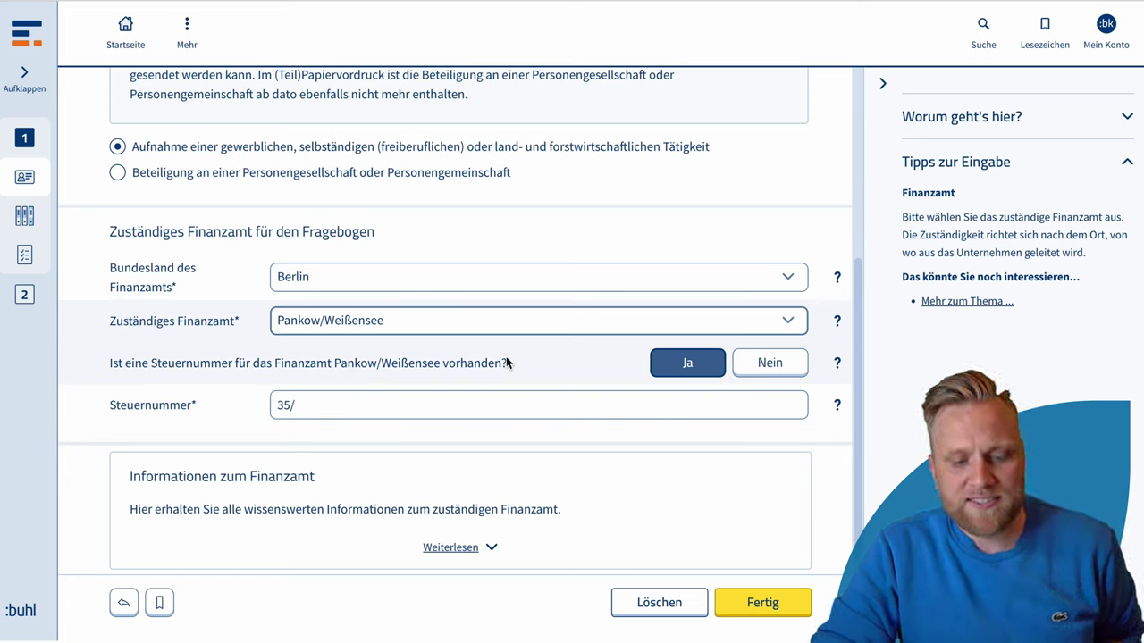
- State that no Steuernummer exists for Finanzamt Pankow/Weißensee and finish the Fragebogen, Finanzamt und Steuernummer topic
{"action": "left_click", "coordinate": [766, 364]}
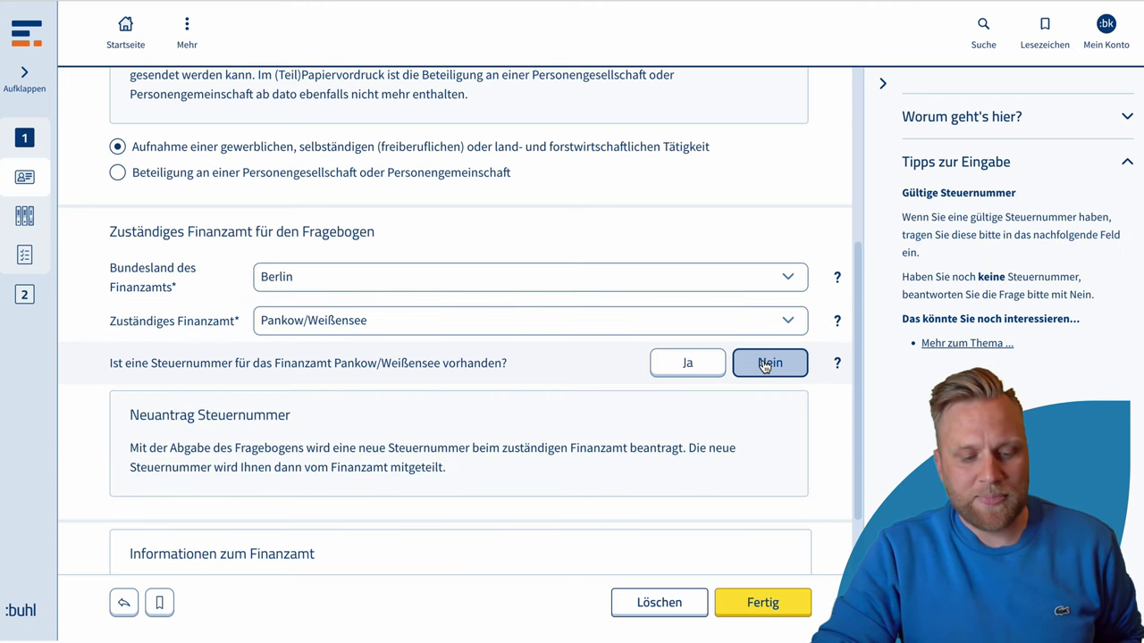
{"action": "scroll", "coordinate": [764, 364], "scroll_direction": "down", "scroll_amount": 1}
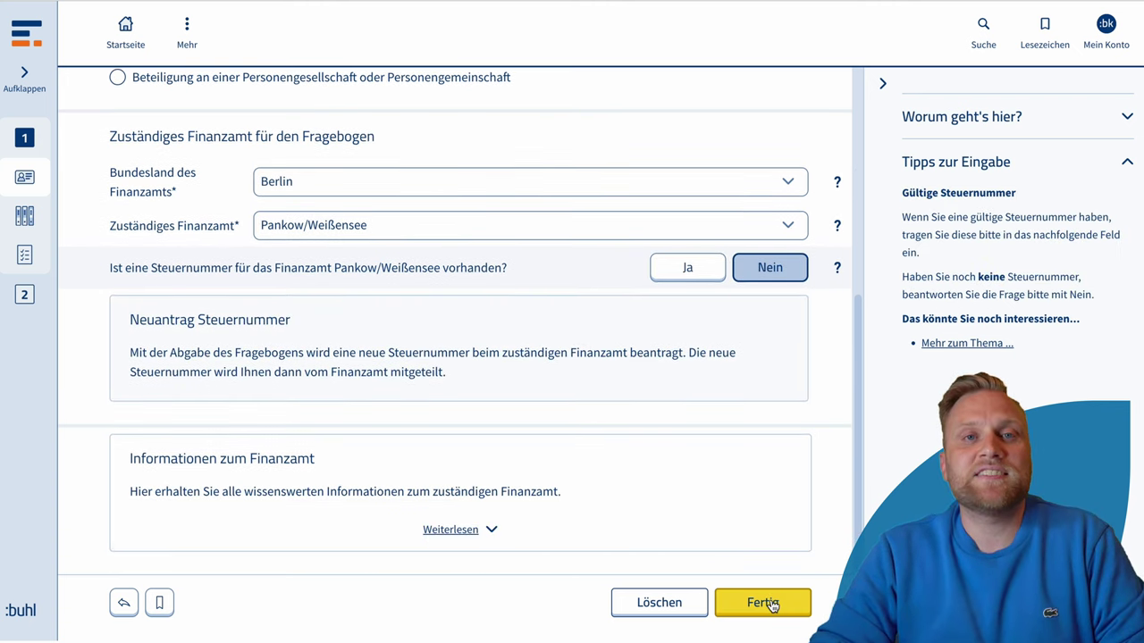
{"action": "left_click", "coordinate": [770, 605]}
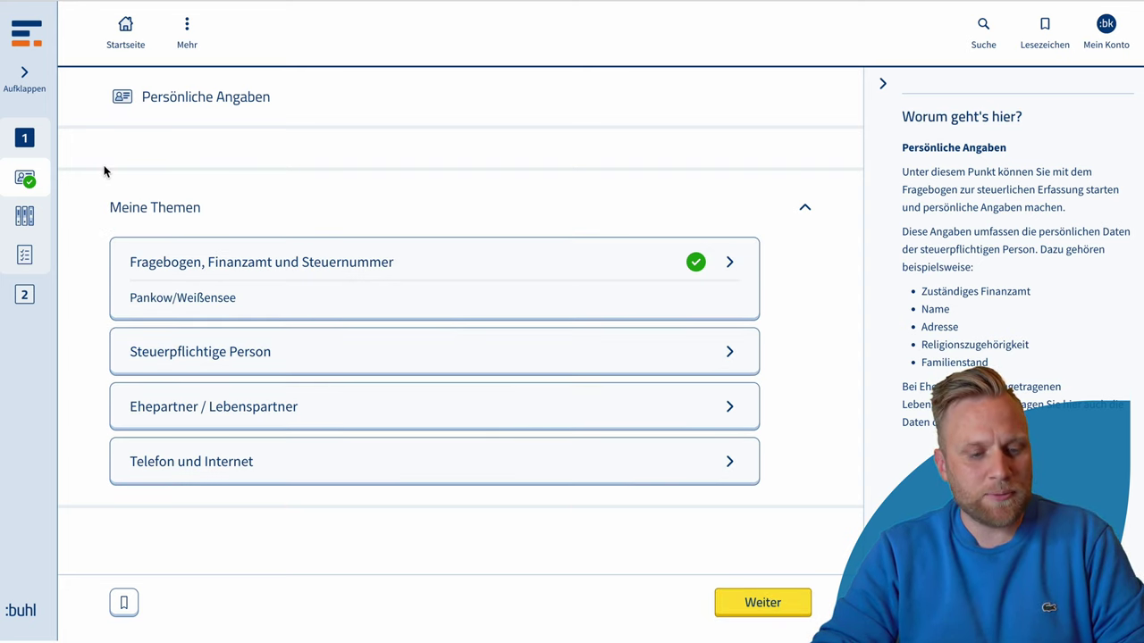
- Review the subtopics of Unternehmen / Tätigkeit and Steuerliche Angaben in the questionnaire's navigation
{"action": "left_click", "coordinate": [27, 72]}
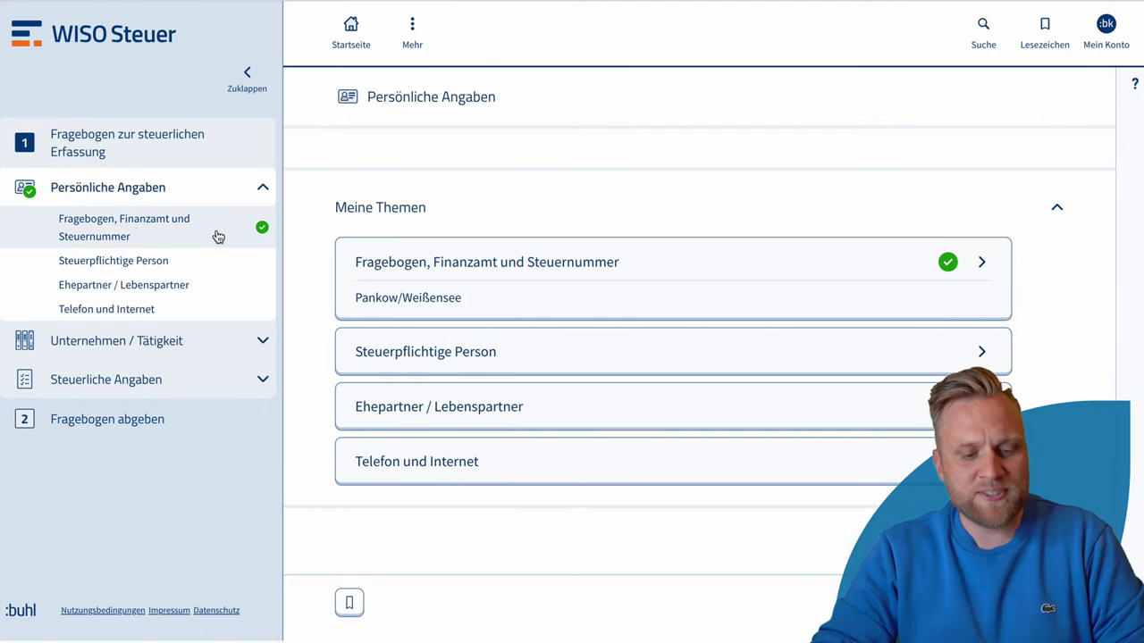
{"action": "left_click", "coordinate": [264, 342]}
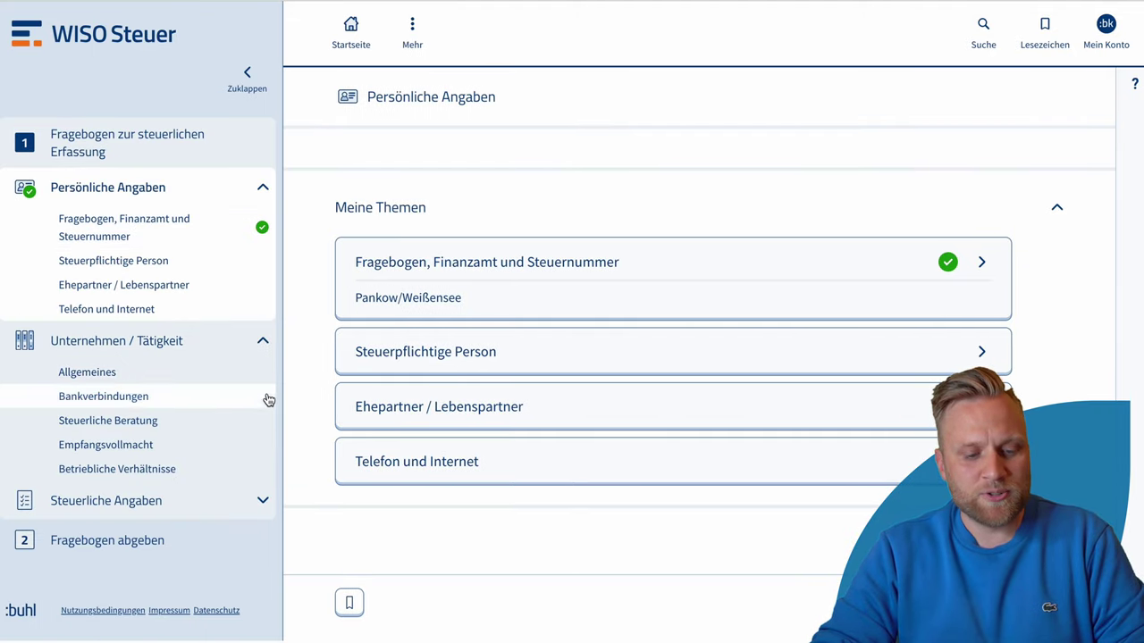
{"action": "left_click", "coordinate": [264, 501]}
{"action": "scroll", "coordinate": [224, 475], "scroll_direction": "down", "scroll_amount": 2}
{"action": "scroll", "coordinate": [222, 476], "scroll_direction": "up", "scroll_amount": 2}
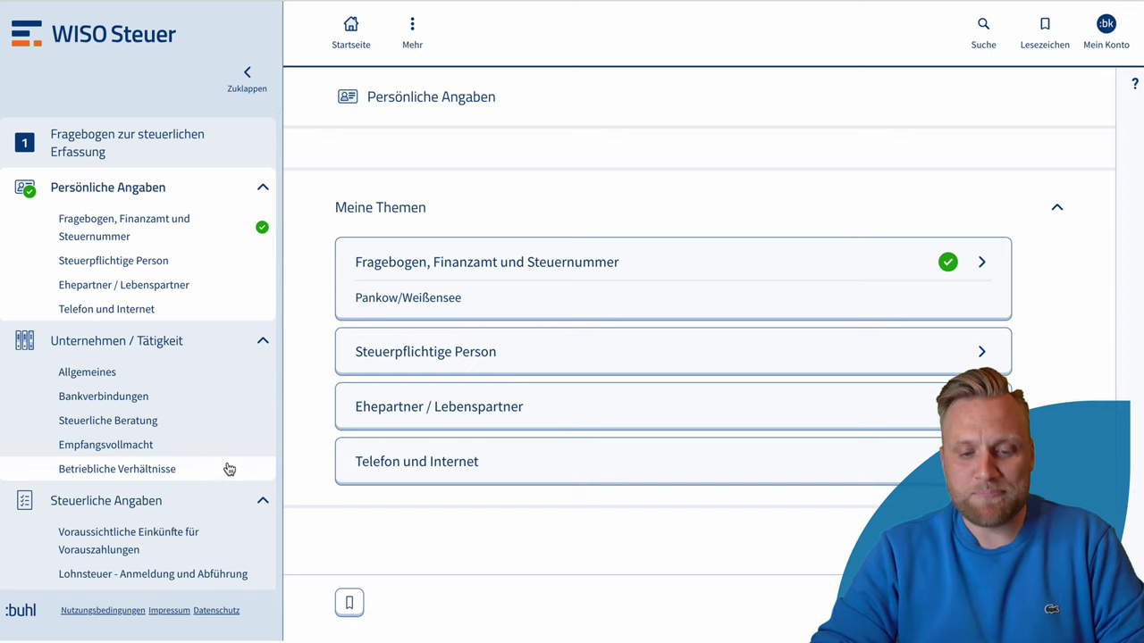
- Open the Steuerpflichtige Person topic and review its personal data fields down to the current address
{"action": "left_click", "coordinate": [452, 367]}
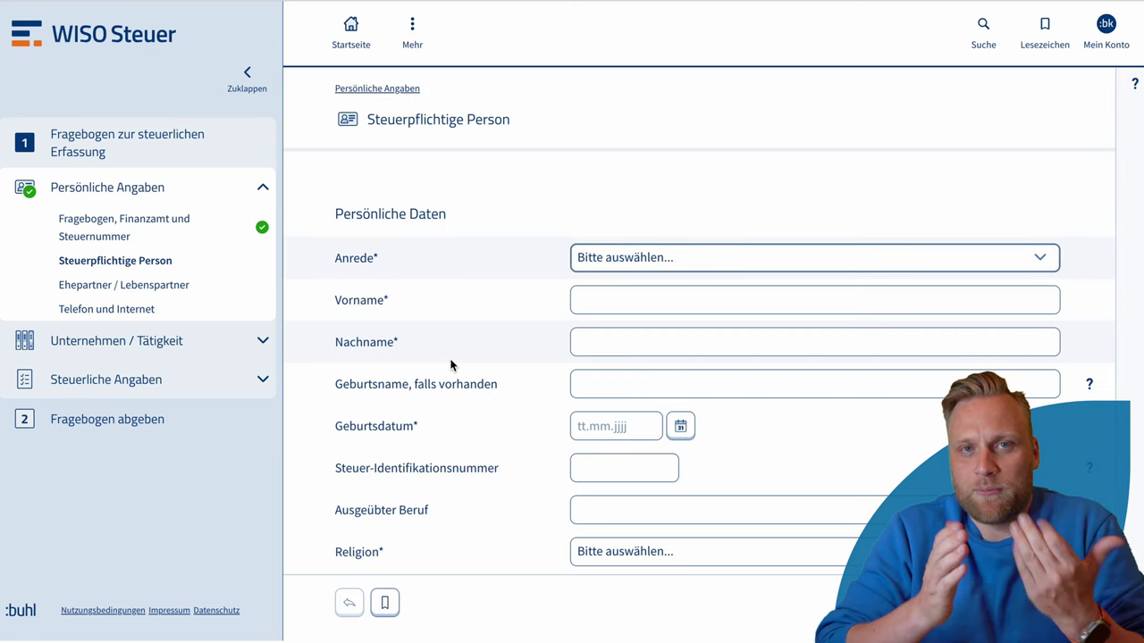
{"action": "left_click", "coordinate": [252, 79]}
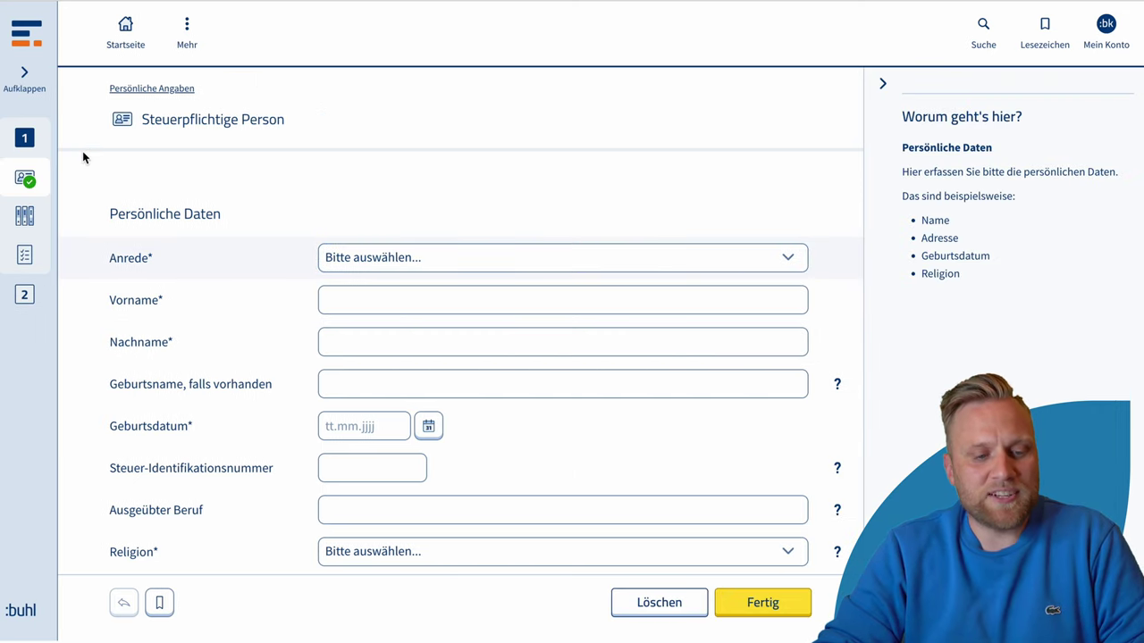
{"action": "scroll", "coordinate": [206, 214], "scroll_direction": "down", "scroll_amount": 1}
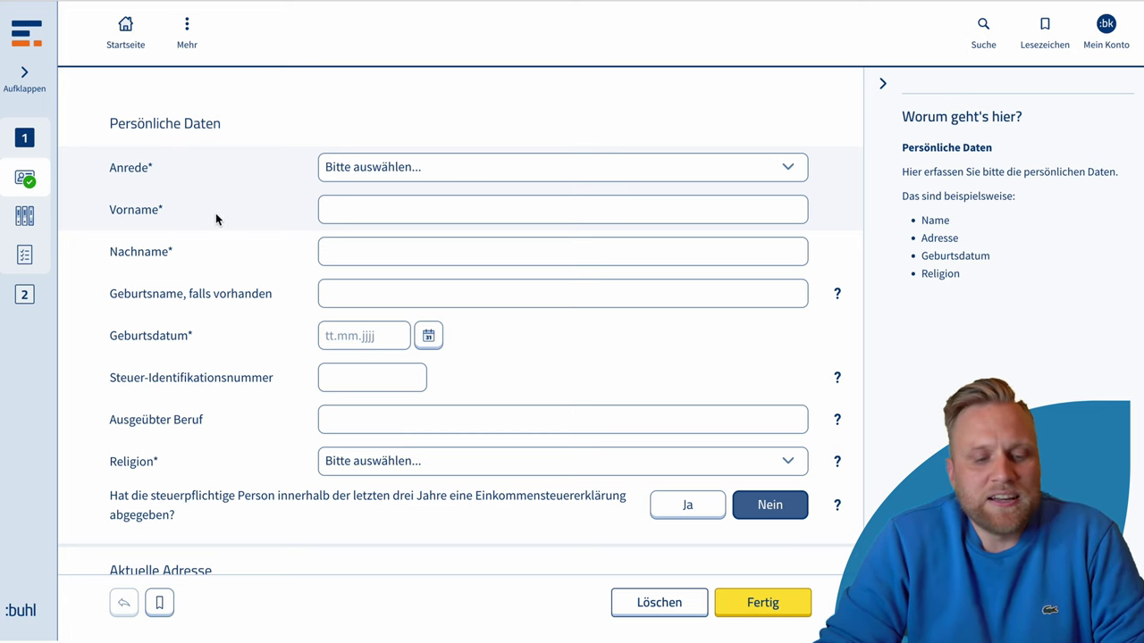
{"action": "scroll", "coordinate": [288, 277], "scroll_direction": "down", "scroll_amount": 1}
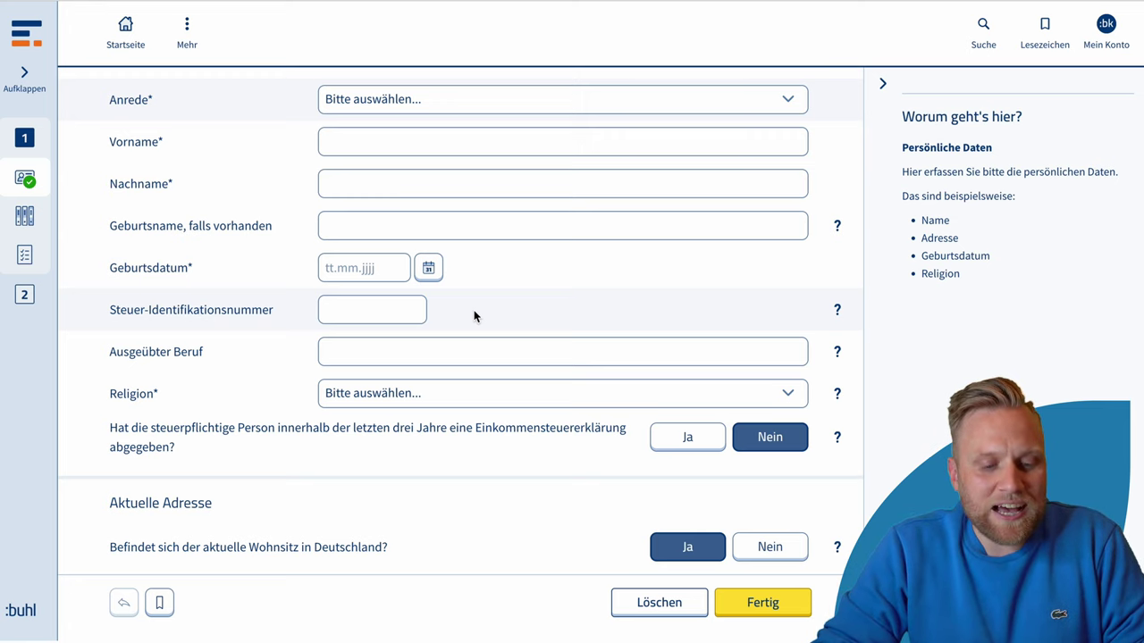
{"action": "scroll", "coordinate": [474, 317], "scroll_direction": "down", "scroll_amount": 1}
{"action": "key", "text": "Tab"}
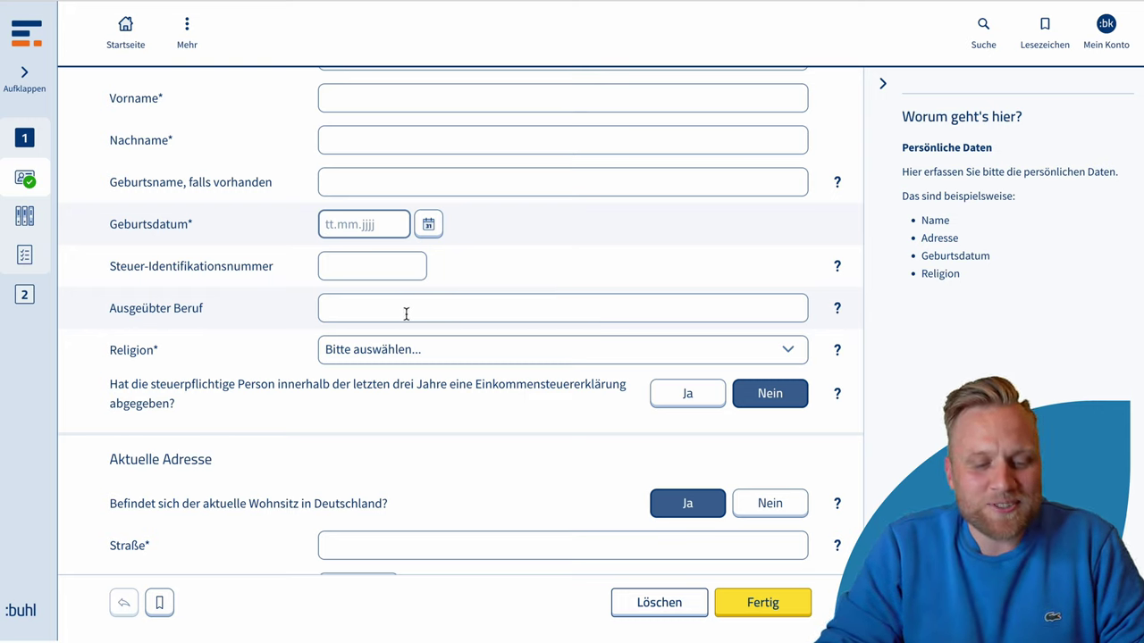
{"action": "scroll", "coordinate": [469, 344], "scroll_direction": "down", "scroll_amount": 1}
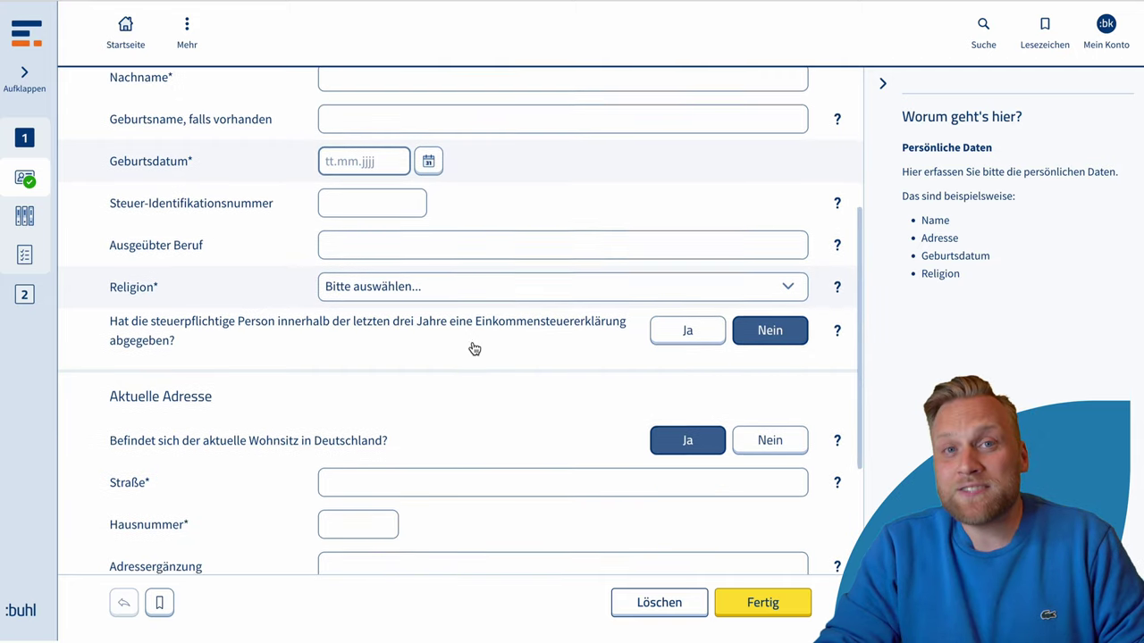
- Check the Religion options without choosing one, and answer Nein to whether an Einkommensteuererklärung was filed within the last three years
{"action": "left_click", "coordinate": [315, 306]}
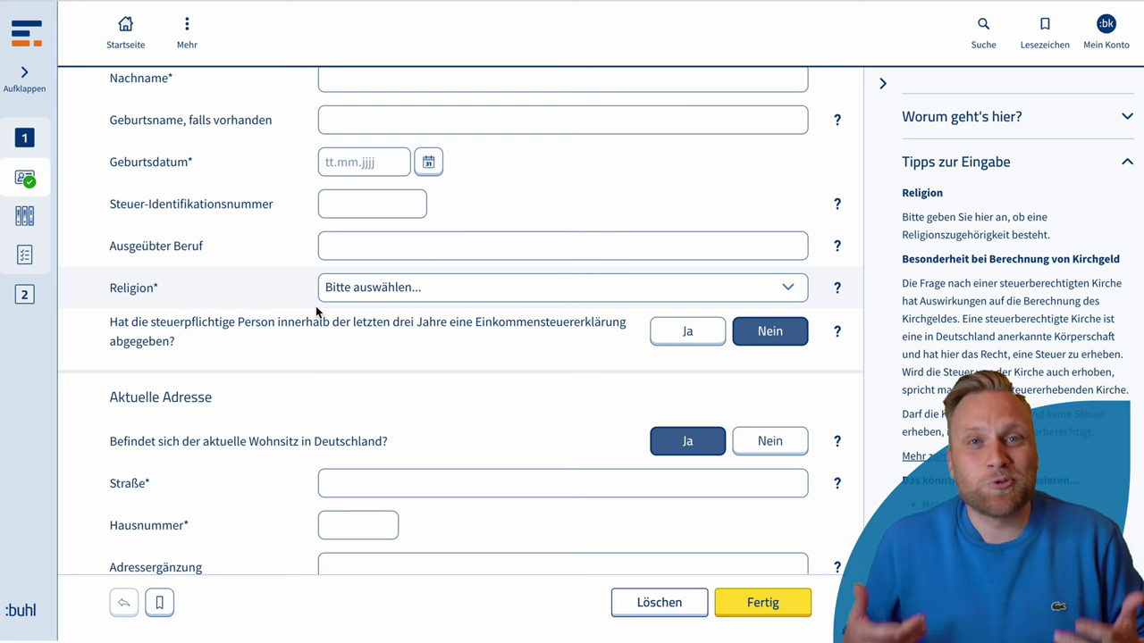
{"action": "left_click", "coordinate": [375, 298]}
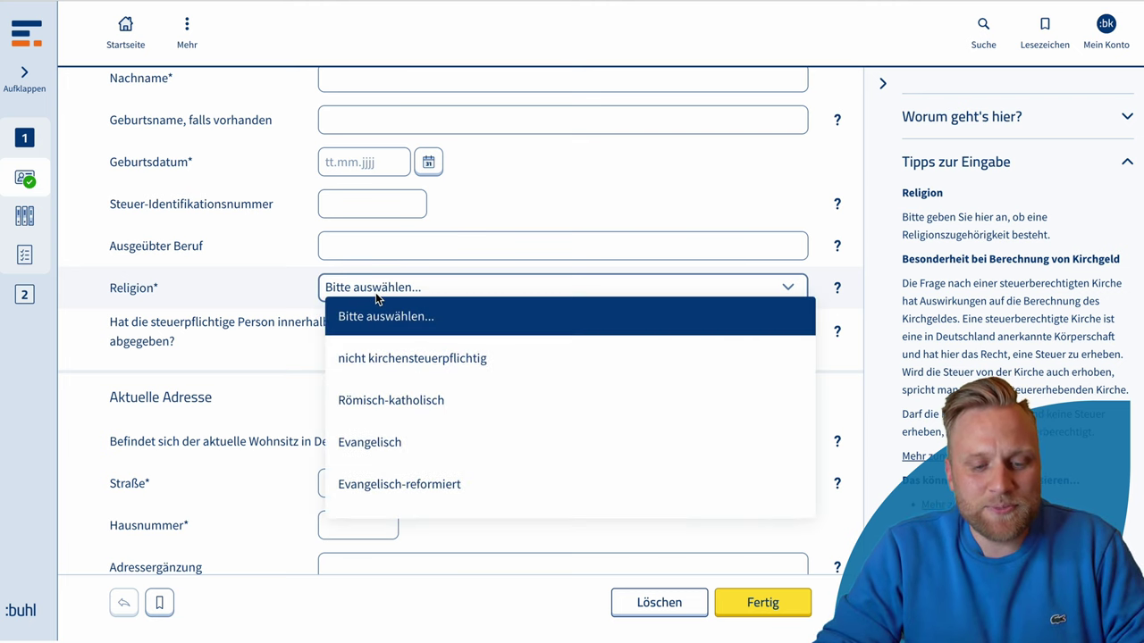
{"action": "left_click", "coordinate": [292, 312]}
{"action": "scroll", "coordinate": [347, 332], "scroll_direction": "down", "scroll_amount": 1}
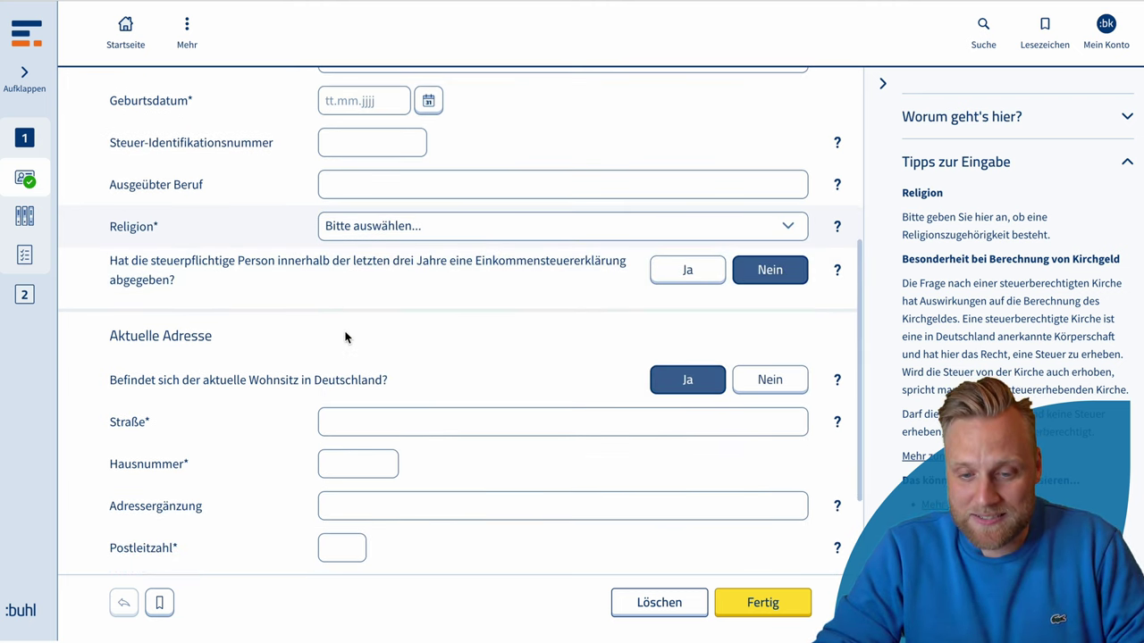
{"action": "left_click", "coordinate": [529, 280]}
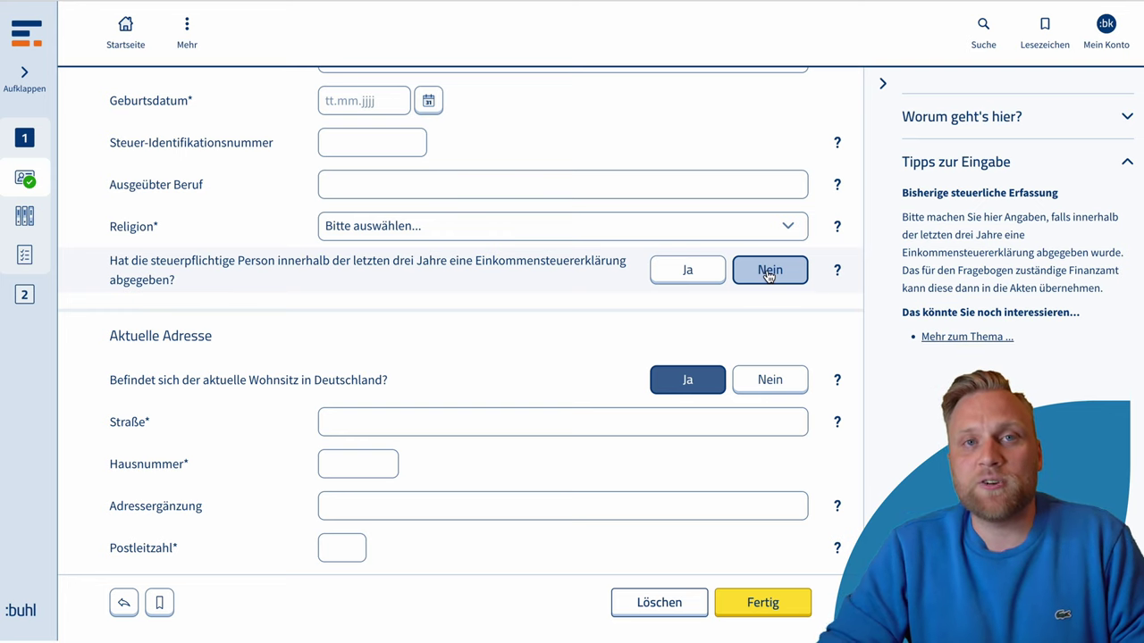
- Answer Ja to the Einkommensteuererklärung question to check which additional field it requires, and set the answer back to Nein
{"action": "left_click", "coordinate": [713, 272]}
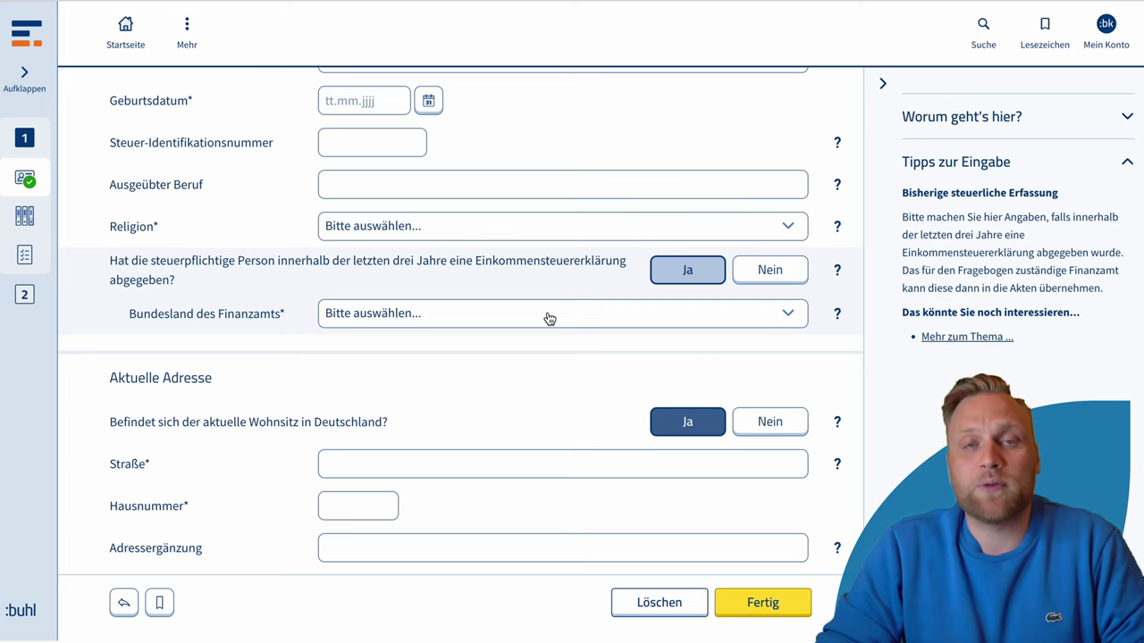
{"action": "left_click", "coordinate": [758, 283]}
{"action": "scroll", "coordinate": [384, 242], "scroll_direction": "down", "scroll_amount": 1}
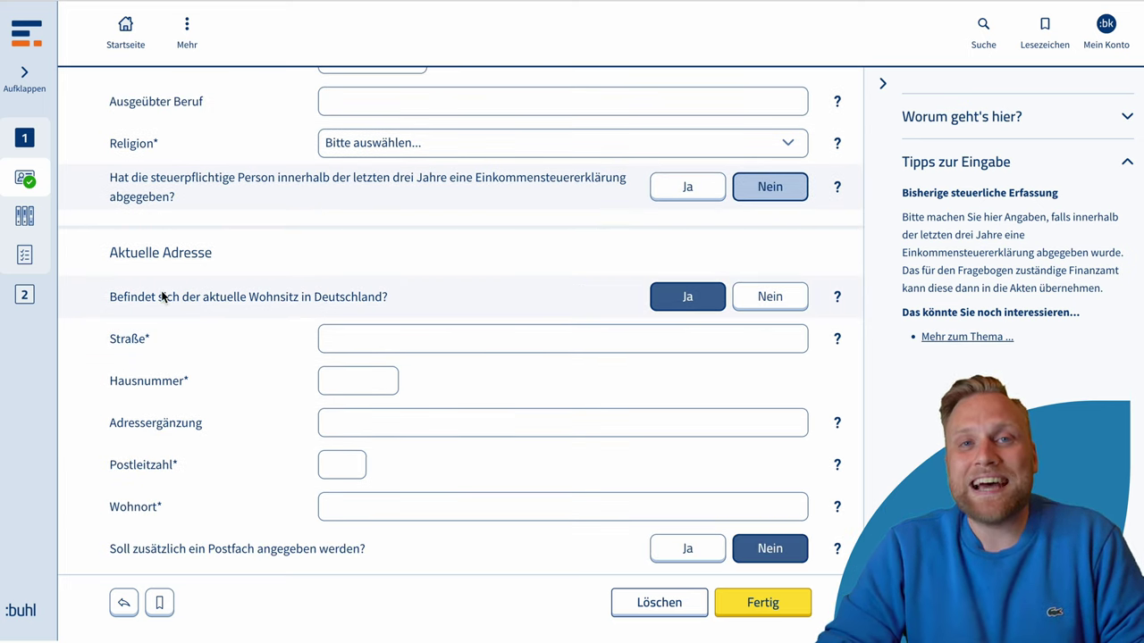
- Check the address fields for a Wohnsitz outside Germany, and set the Wohnsitz in Deutschland answer back to Ja
{"action": "scroll", "coordinate": [162, 297], "scroll_direction": "down", "scroll_amount": 1}
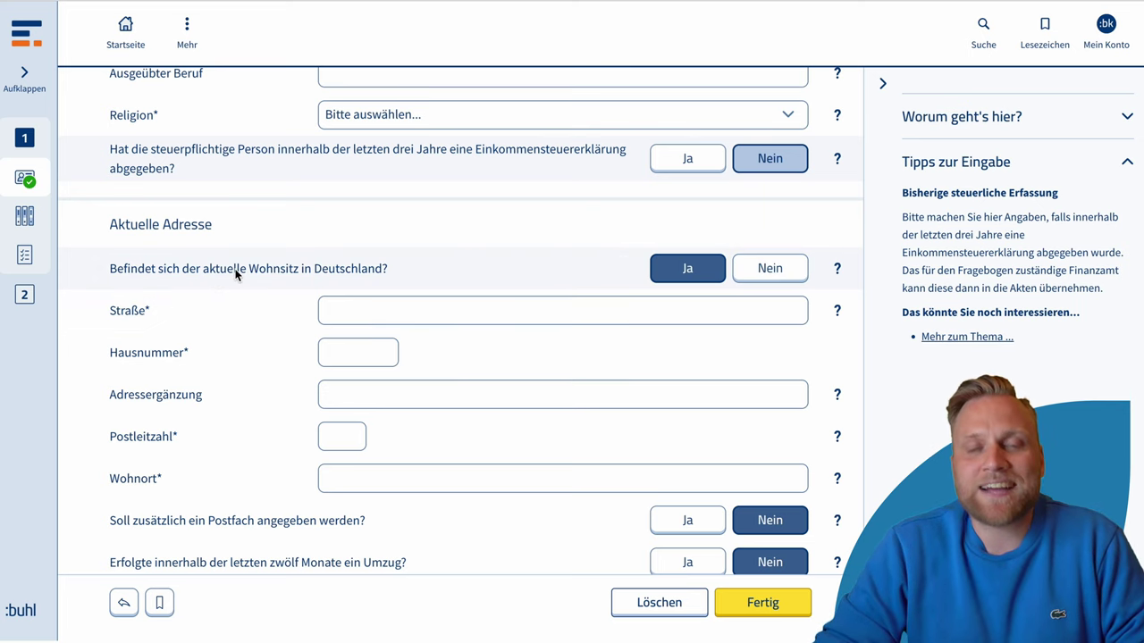
{"action": "left_click", "coordinate": [769, 268]}
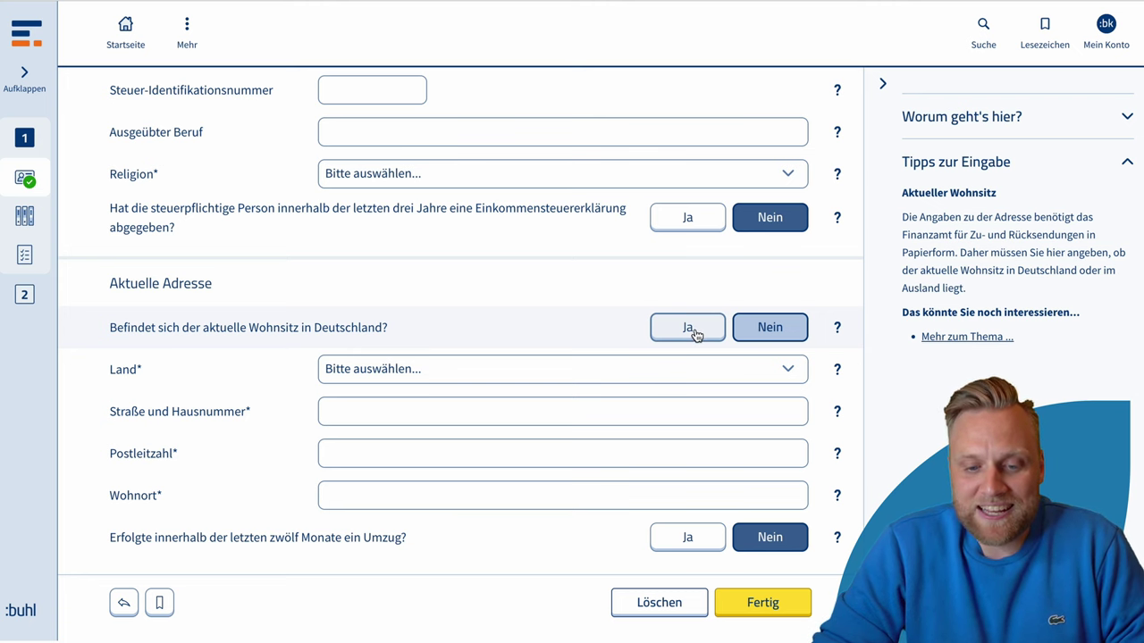
{"action": "left_click", "coordinate": [688, 328]}
{"action": "scroll", "coordinate": [503, 322], "scroll_direction": "down", "scroll_amount": 1}
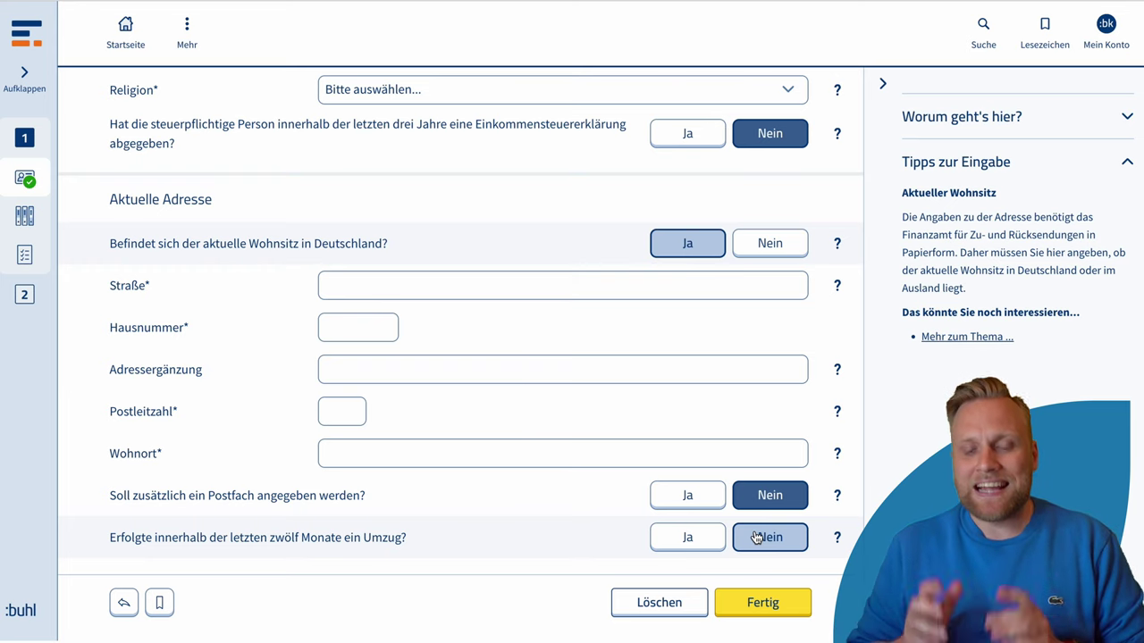
- Check the field required for an Umzug within the last twelve months, answer Nein and finish the Steuerpflichtige Person topic
{"action": "left_click", "coordinate": [710, 539]}
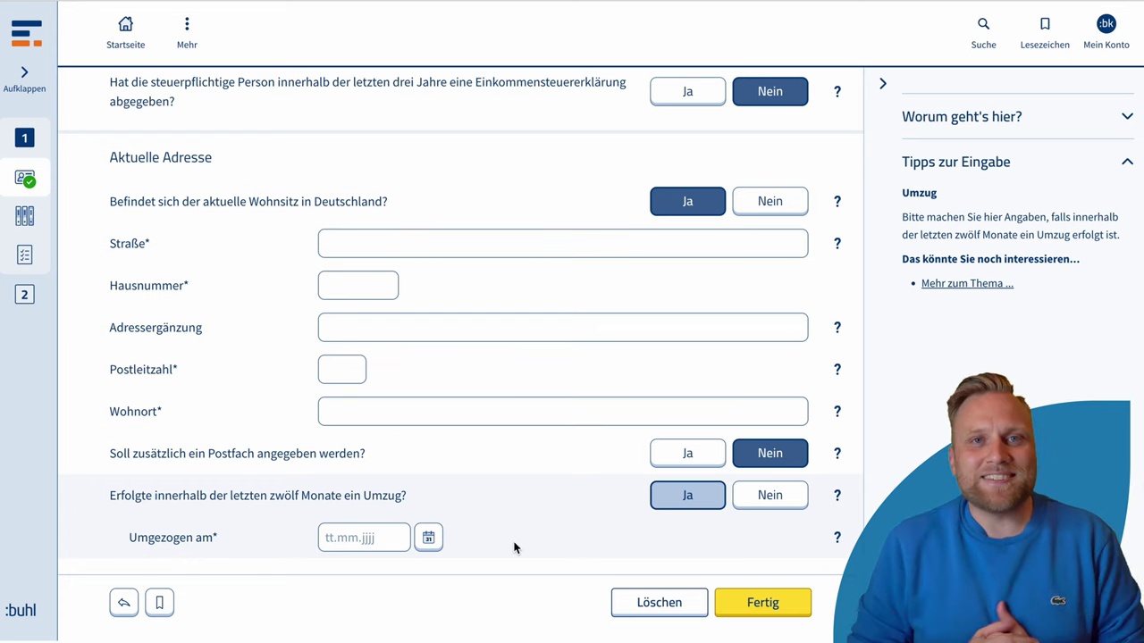
{"action": "left_click", "coordinate": [769, 495]}
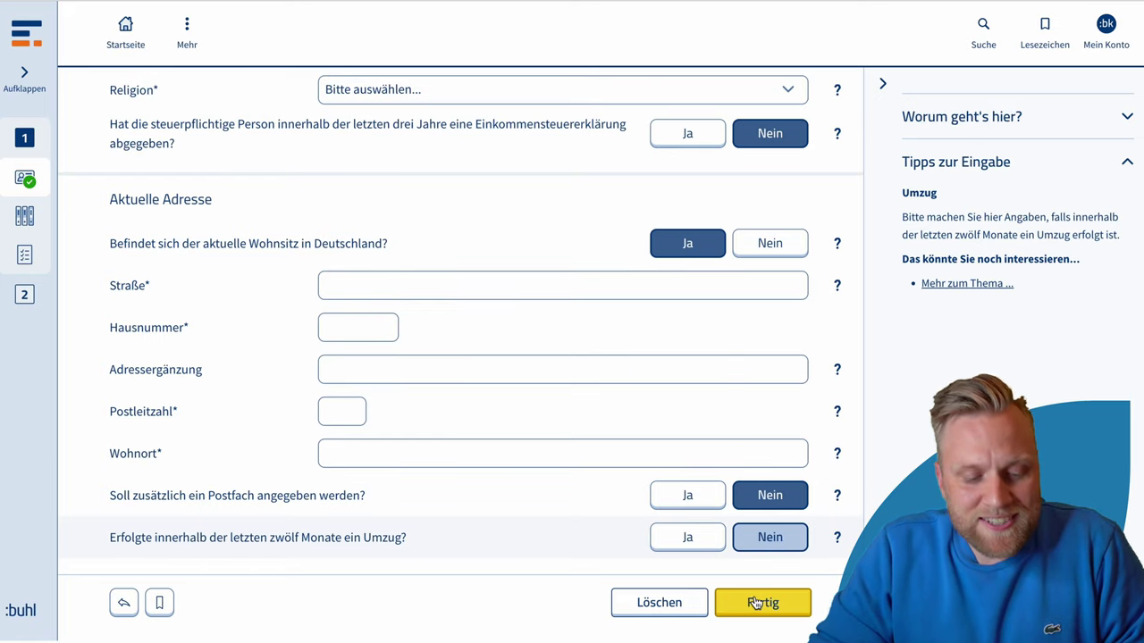
{"action": "left_click", "coordinate": [757, 604]}
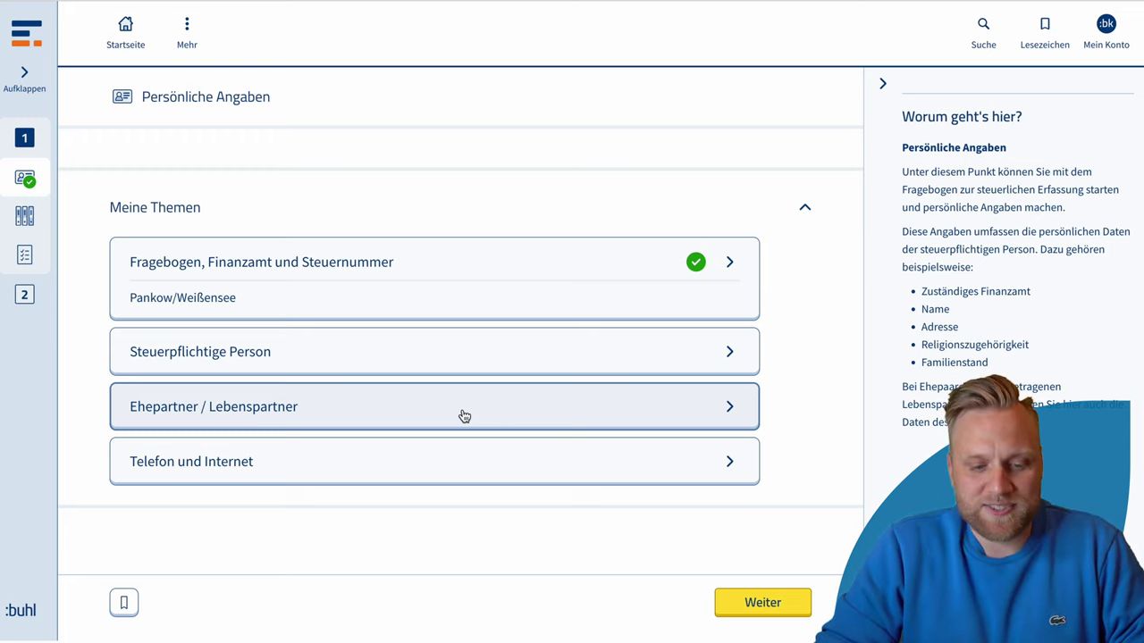
- In the Ehepartner / Lebenspartner topic, state that the steuerpflichtige Person is not ledig and set the Familienstand to verheiratet
{"action": "left_click", "coordinate": [464, 416]}
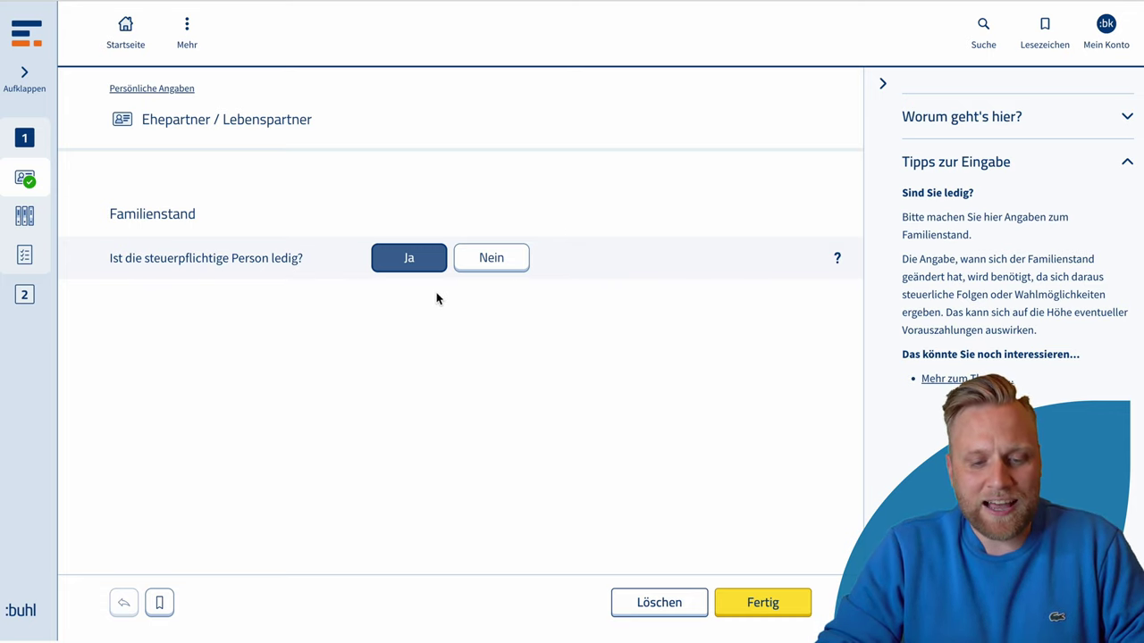
{"action": "left_click", "coordinate": [764, 606]}
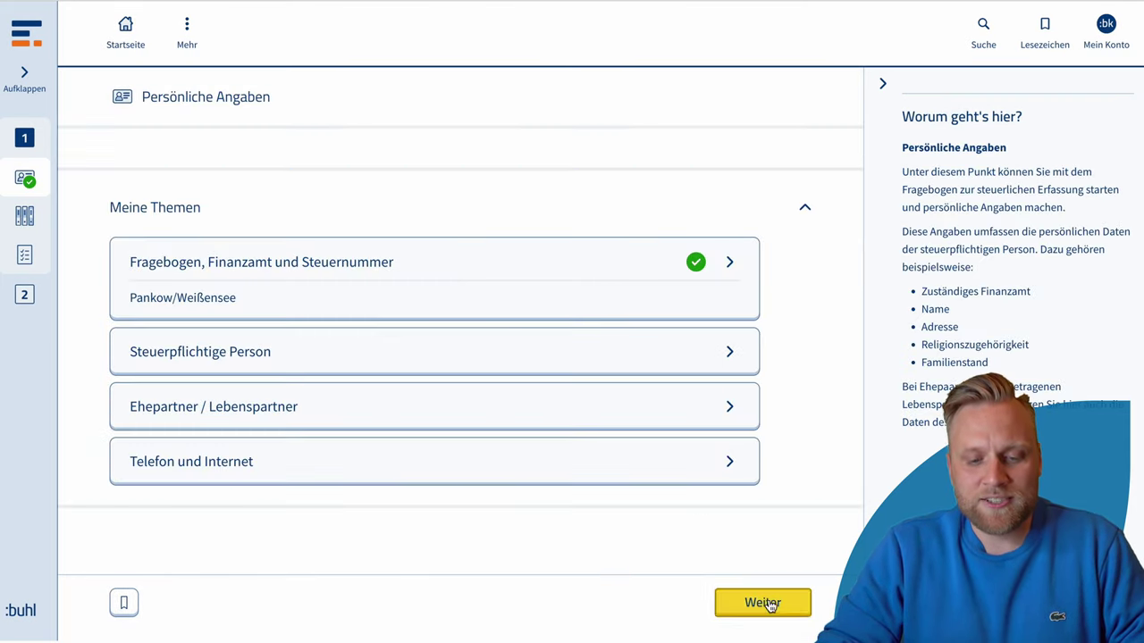
{"action": "left_click", "coordinate": [605, 414]}
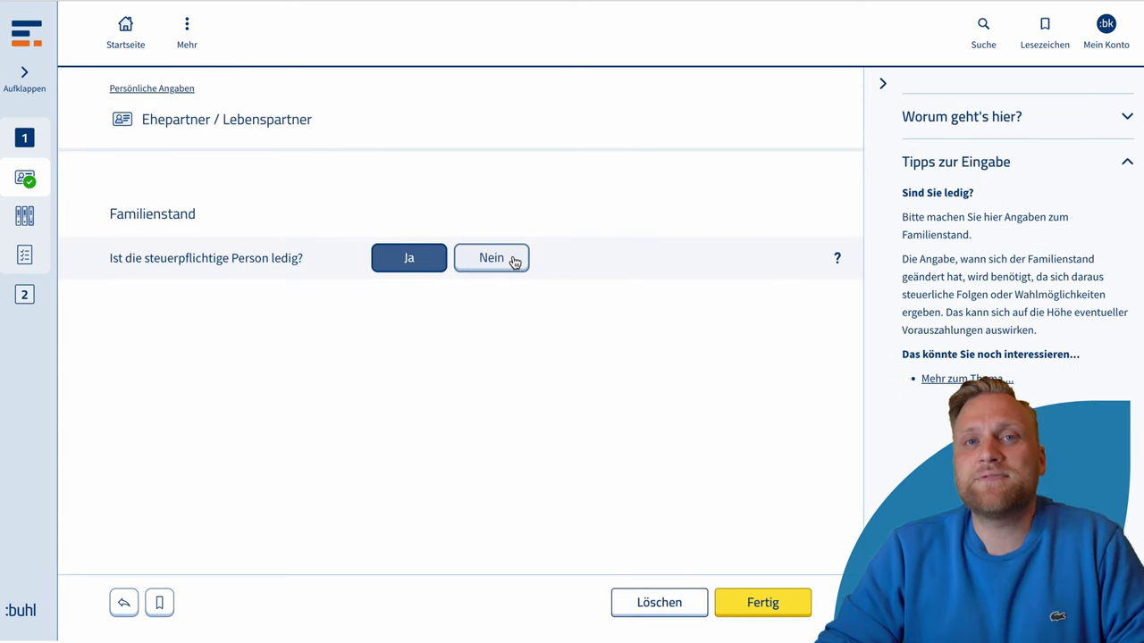
{"action": "left_click", "coordinate": [506, 259]}
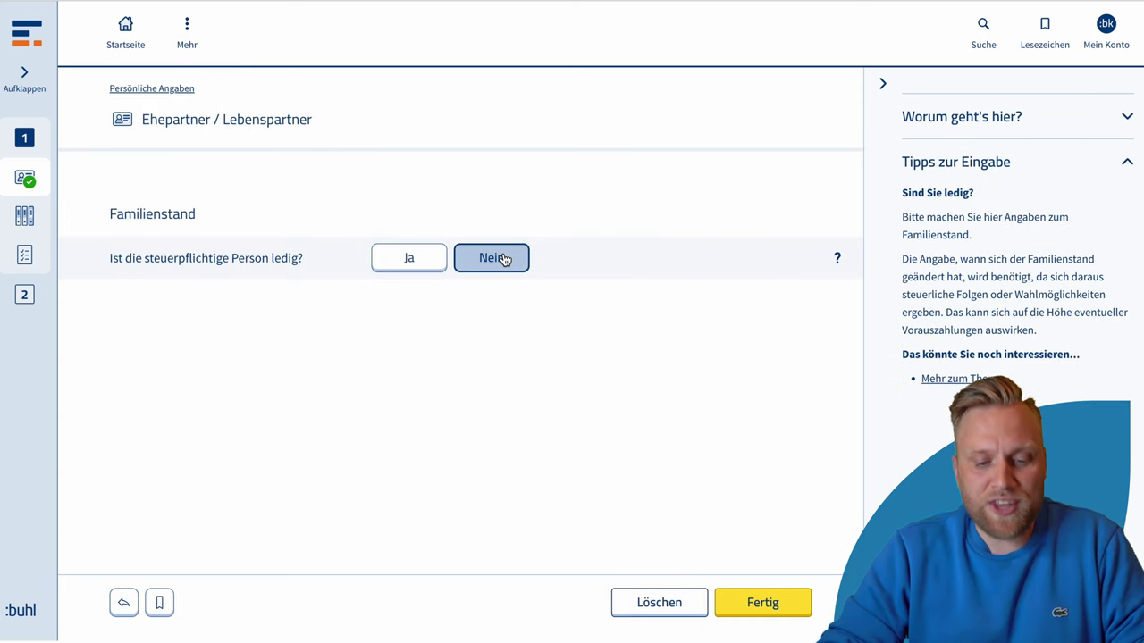
{"action": "left_click", "coordinate": [481, 302]}
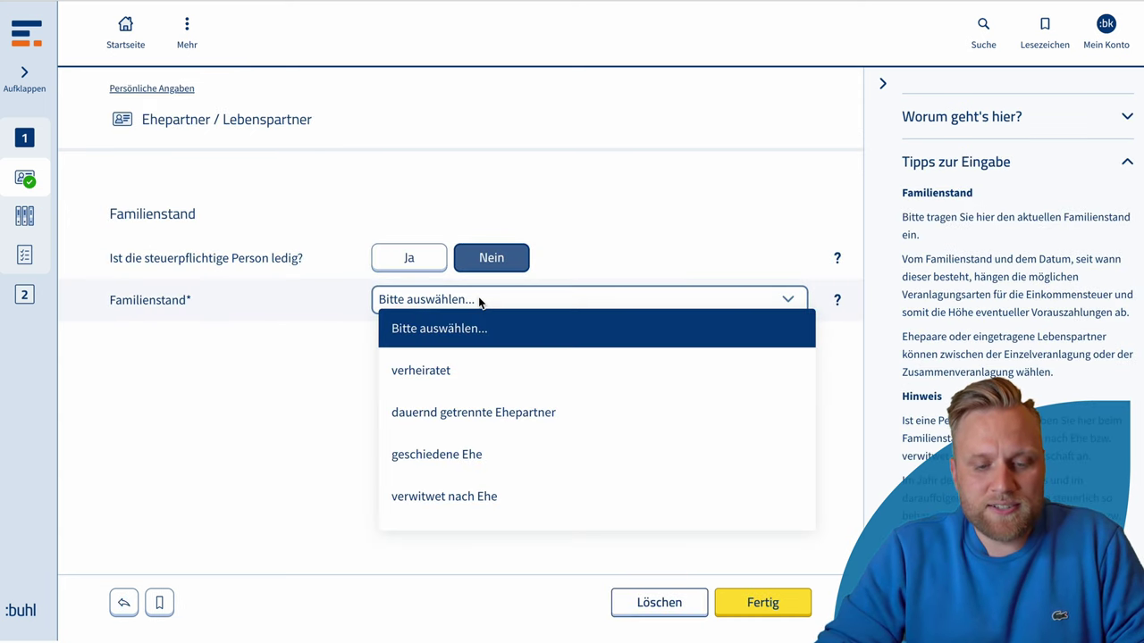
{"action": "left_click", "coordinate": [474, 372]}
- Review the partner's personal data and address fields and finish the Ehepartner / Lebenspartner topic without filling them in
{"action": "scroll", "coordinate": [595, 404], "scroll_direction": "down", "scroll_amount": 5}
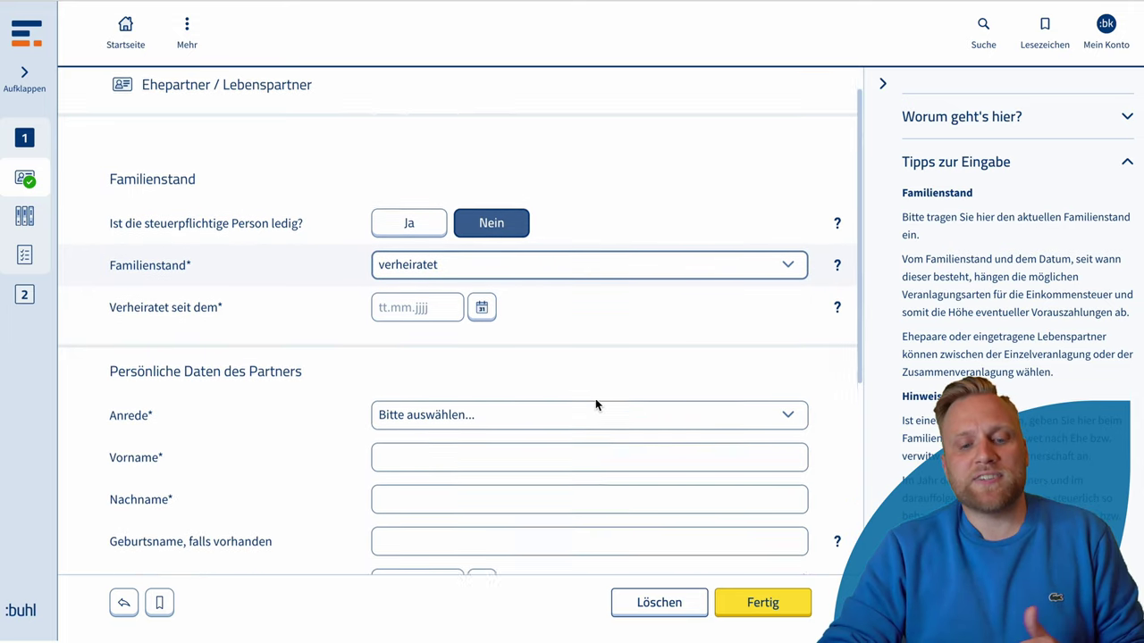
{"action": "scroll", "coordinate": [597, 405], "scroll_direction": "down", "scroll_amount": 2}
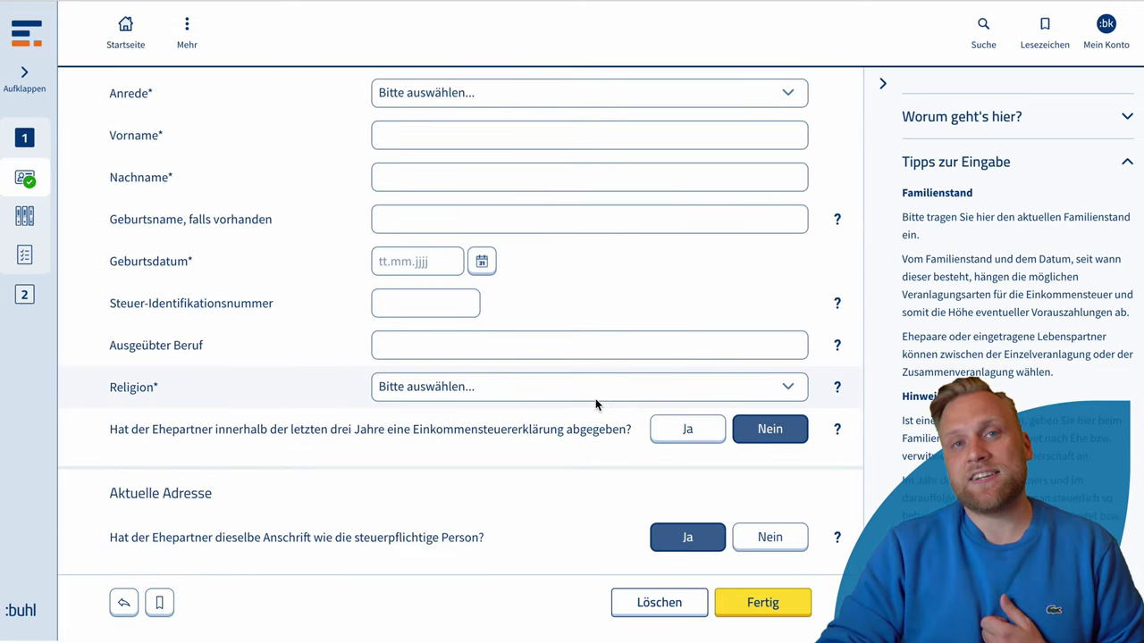
{"action": "scroll", "coordinate": [595, 401], "scroll_direction": "up", "scroll_amount": 7}
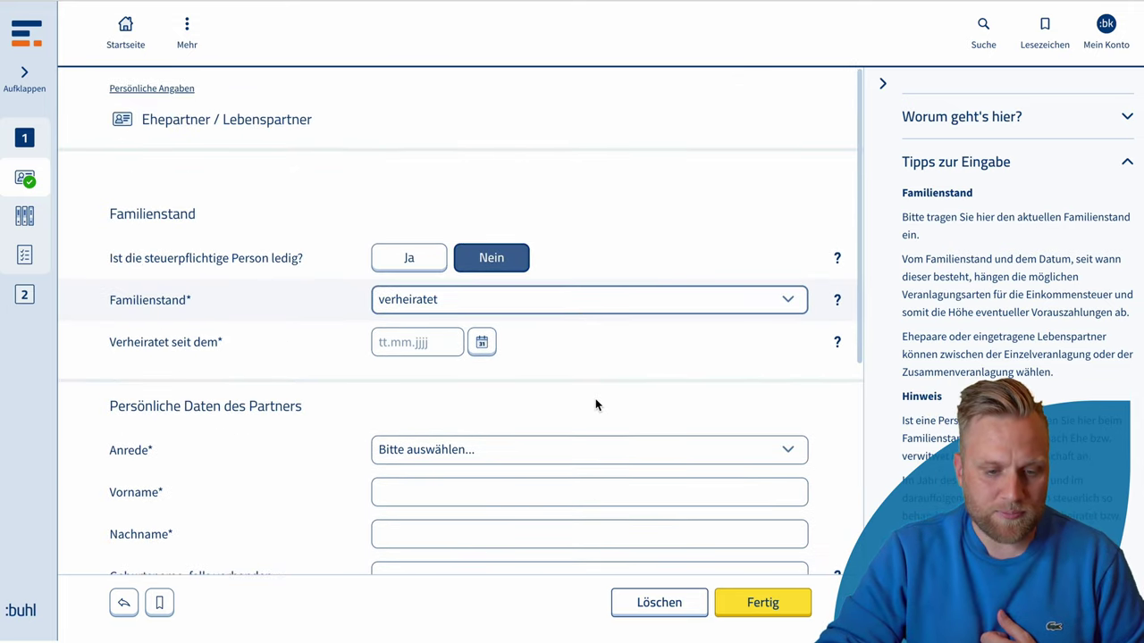
{"action": "scroll", "coordinate": [524, 382], "scroll_direction": "down", "scroll_amount": 3}
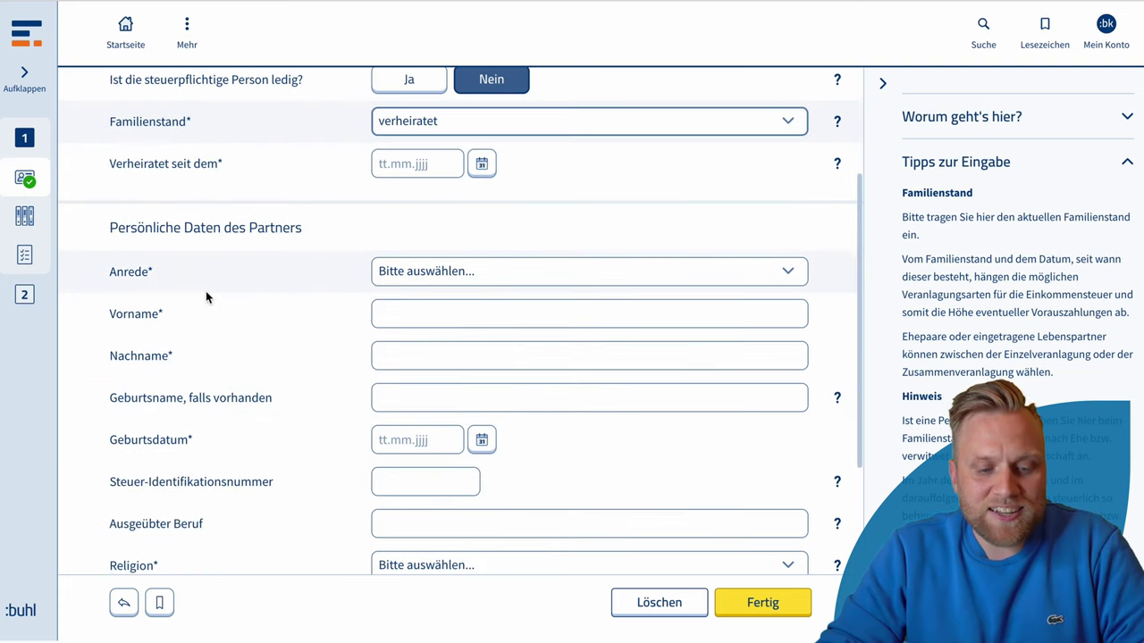
{"action": "scroll", "coordinate": [426, 378], "scroll_direction": "down", "scroll_amount": 2}
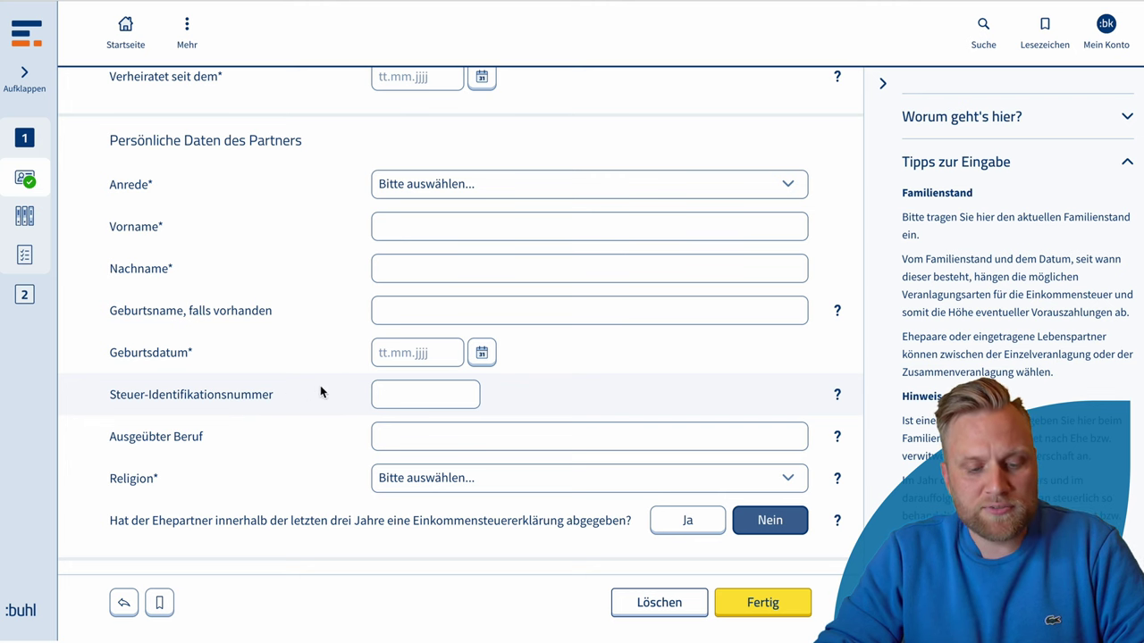
{"action": "scroll", "coordinate": [417, 396], "scroll_direction": "down", "scroll_amount": 1}
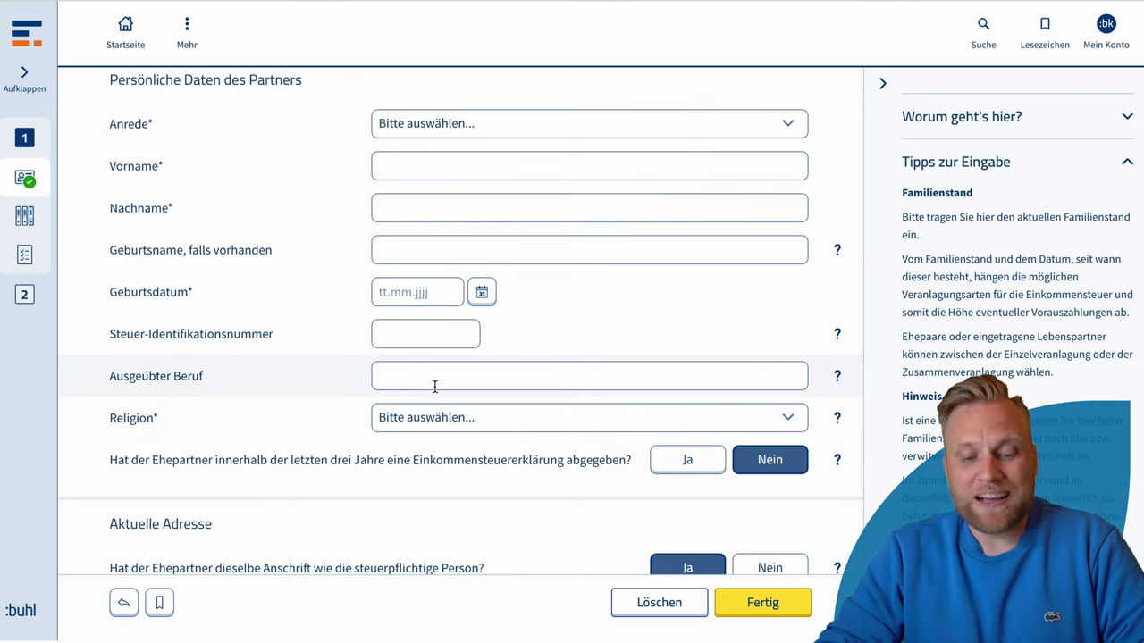
{"action": "scroll", "coordinate": [457, 429], "scroll_direction": "down", "scroll_amount": 1}
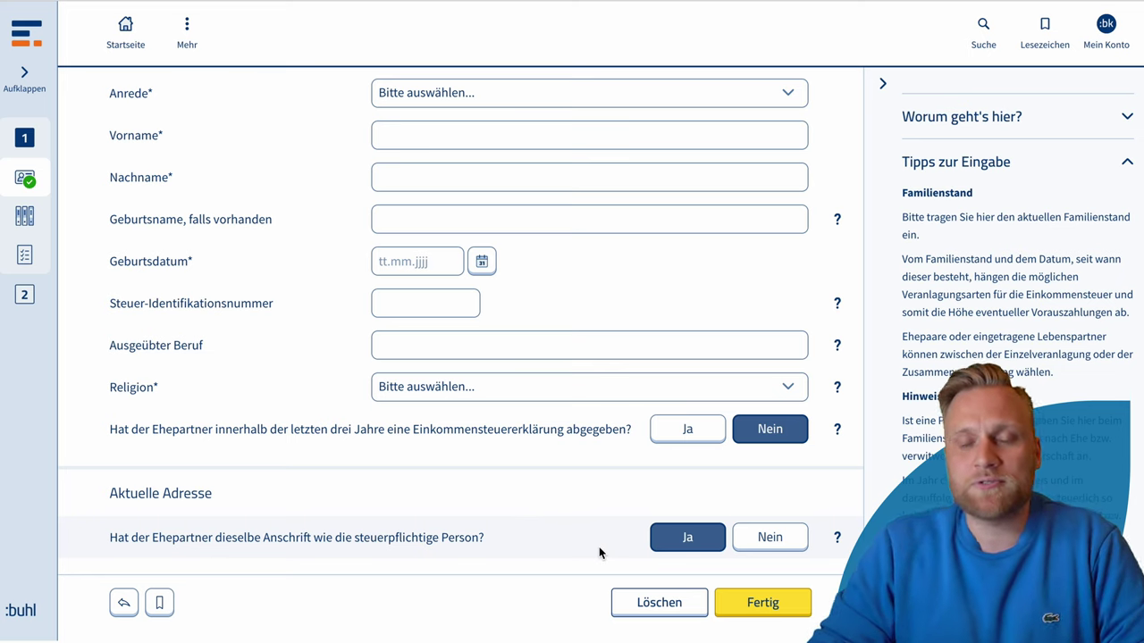
{"action": "left_click", "coordinate": [752, 604]}
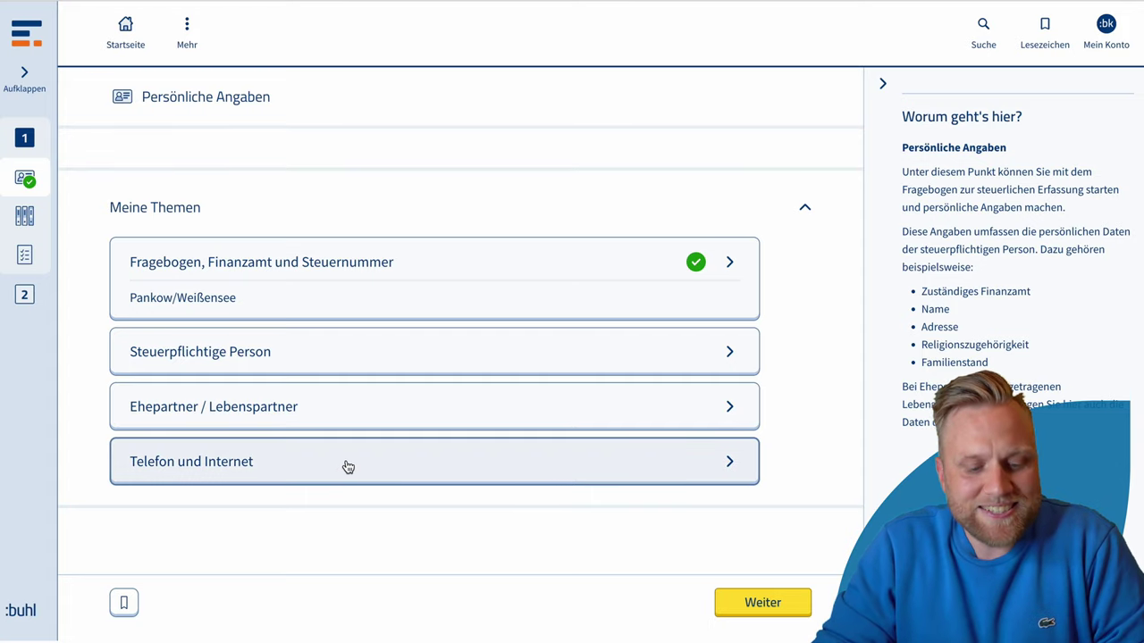
- Open the Telefon und Internet topic, review its optional phone and Internetadresse fields, and finish it without adding contact details
{"action": "left_click", "coordinate": [377, 471]}
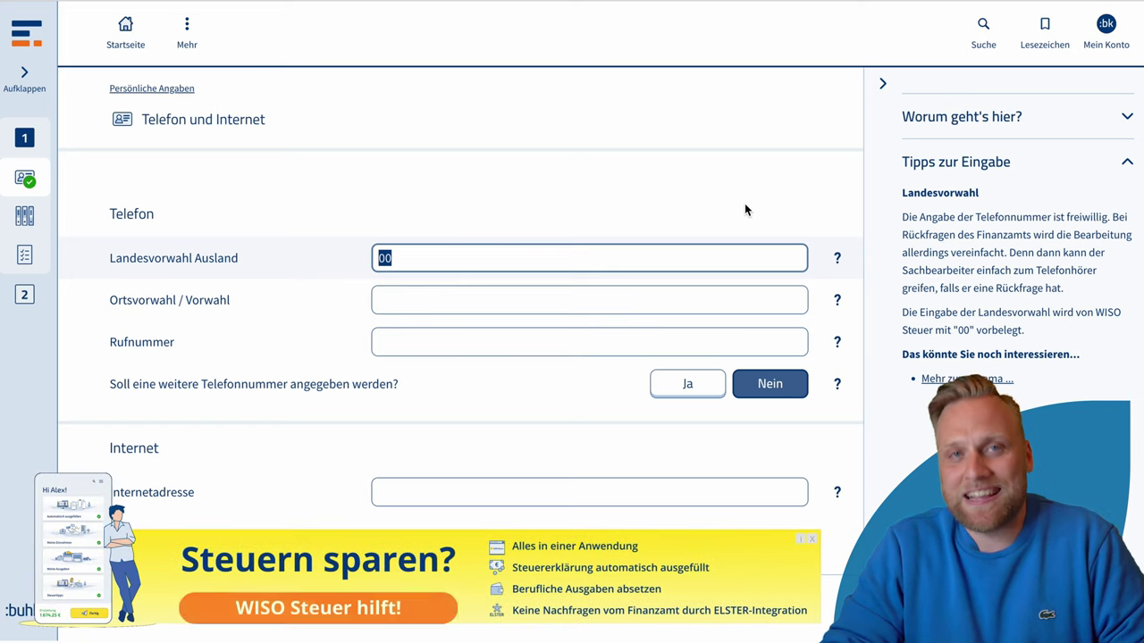
{"action": "left_click", "coordinate": [529, 211]}
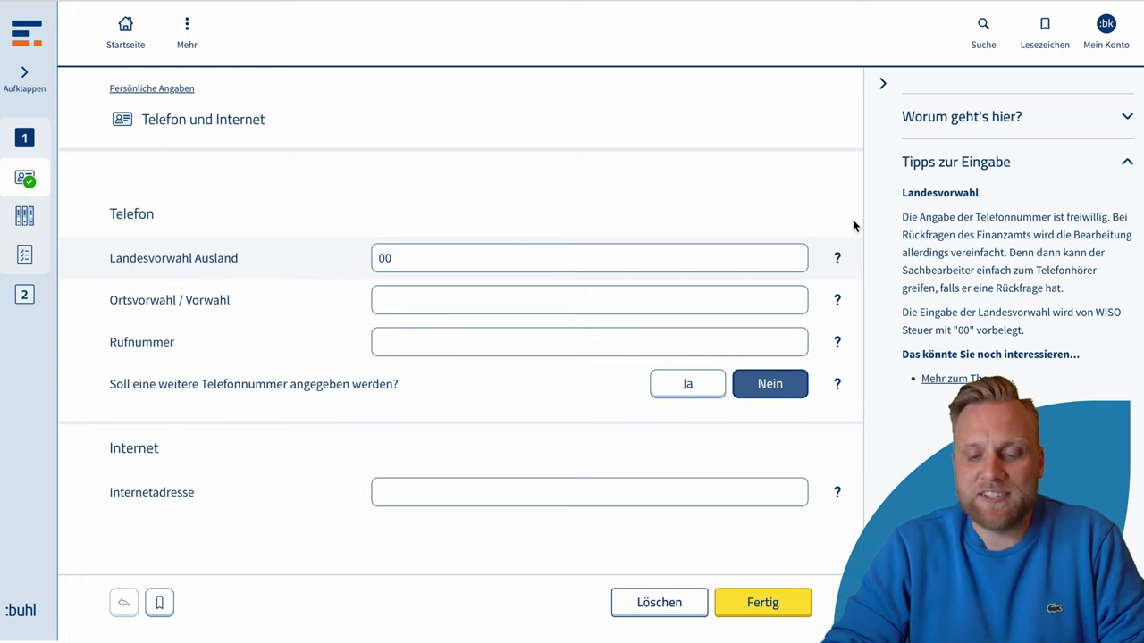
{"action": "triple_click", "coordinate": [1010, 217]}
{"action": "left_click", "coordinate": [1006, 230]}
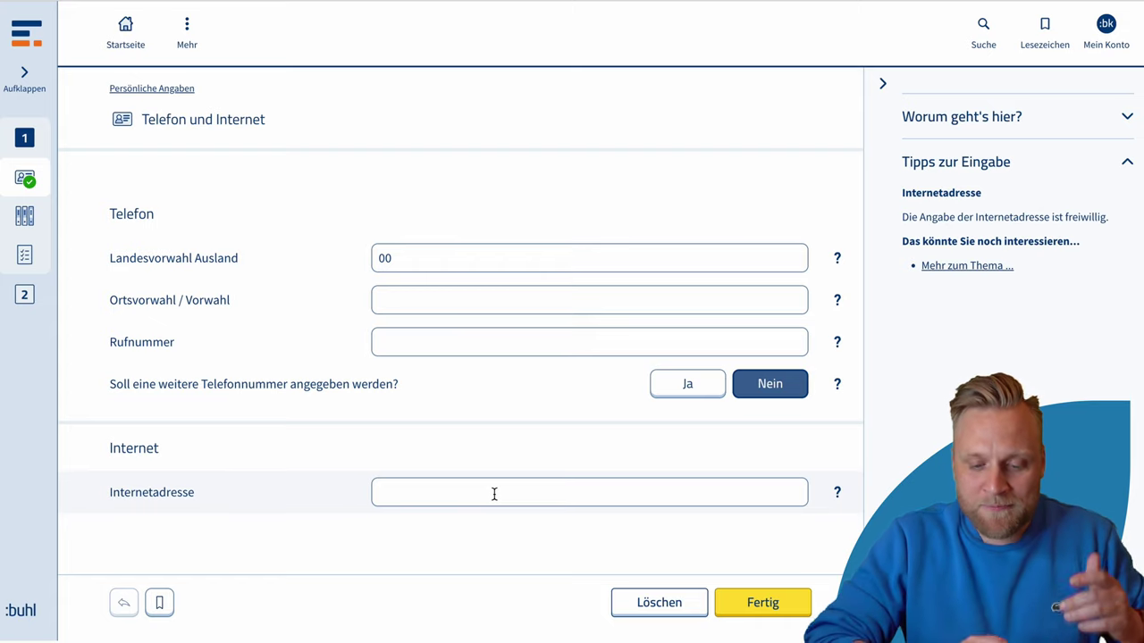
{"action": "left_click", "coordinate": [796, 610]}
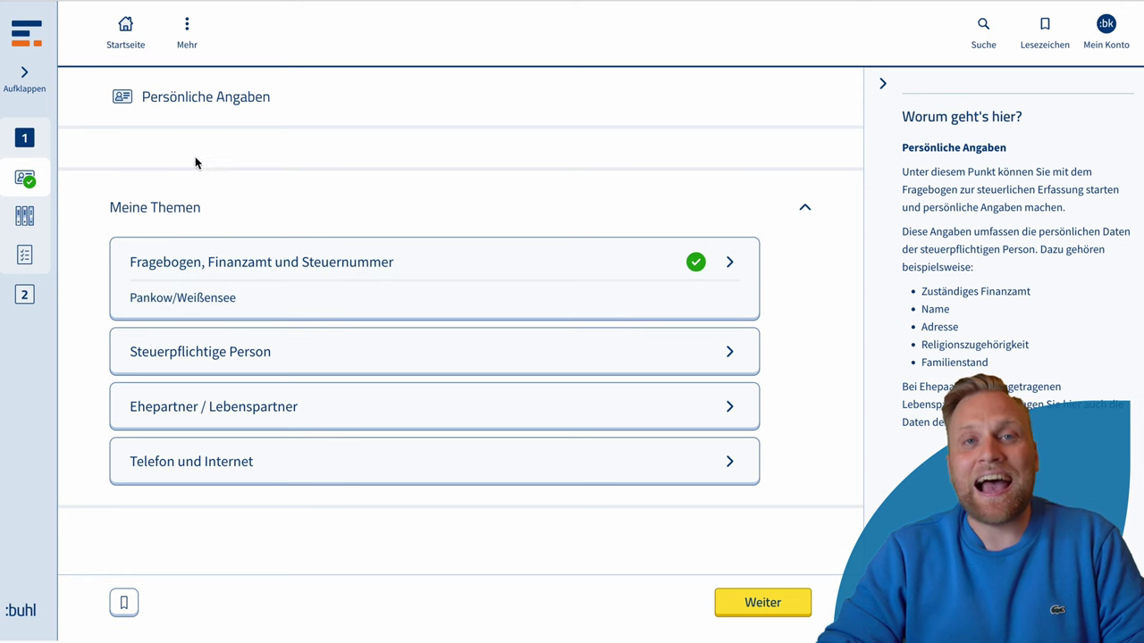
- Open the Allgemeines topic under Unternehmen / Tätigkeit and review the activity fields and the input tip for Name / Bezeichnung
{"action": "left_click", "coordinate": [22, 76]}
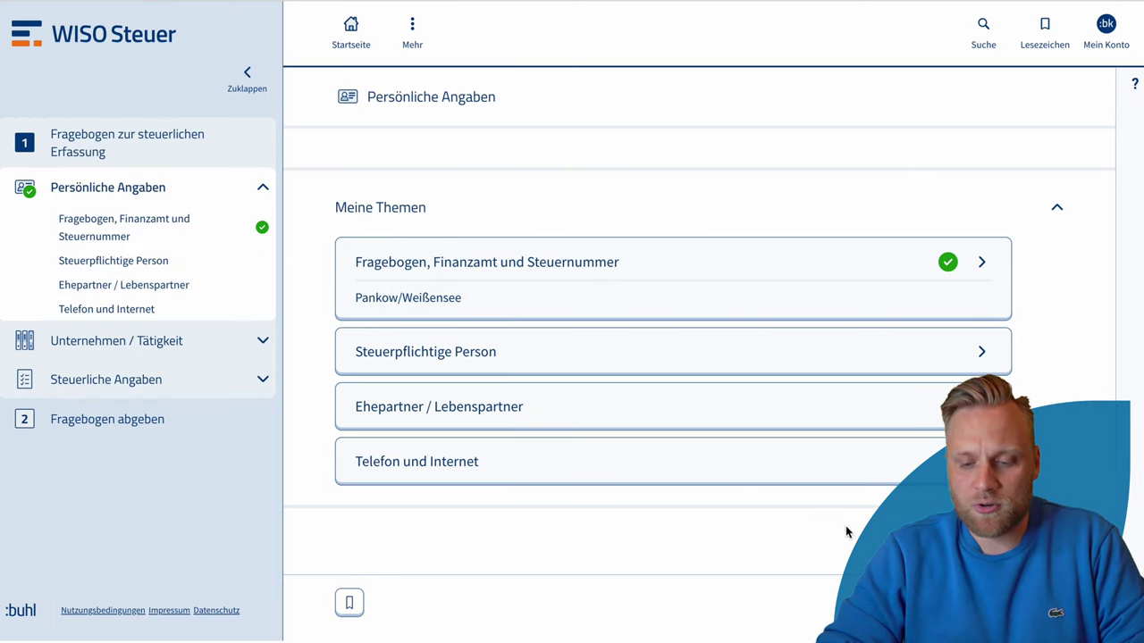
{"action": "left_click", "coordinate": [143, 340]}
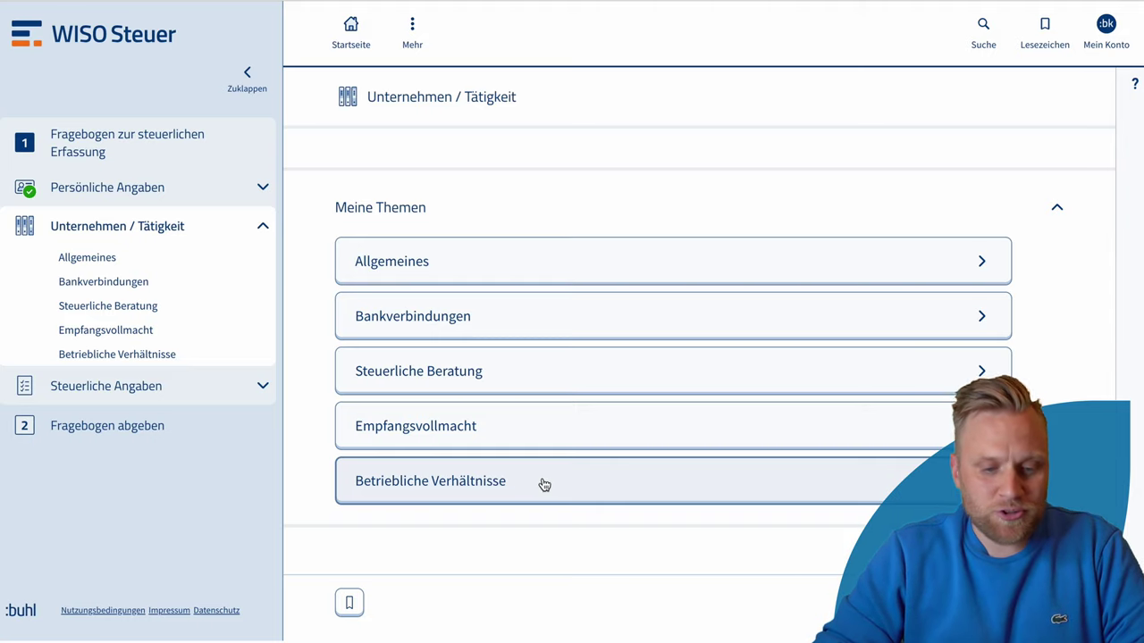
{"action": "left_click", "coordinate": [470, 273]}
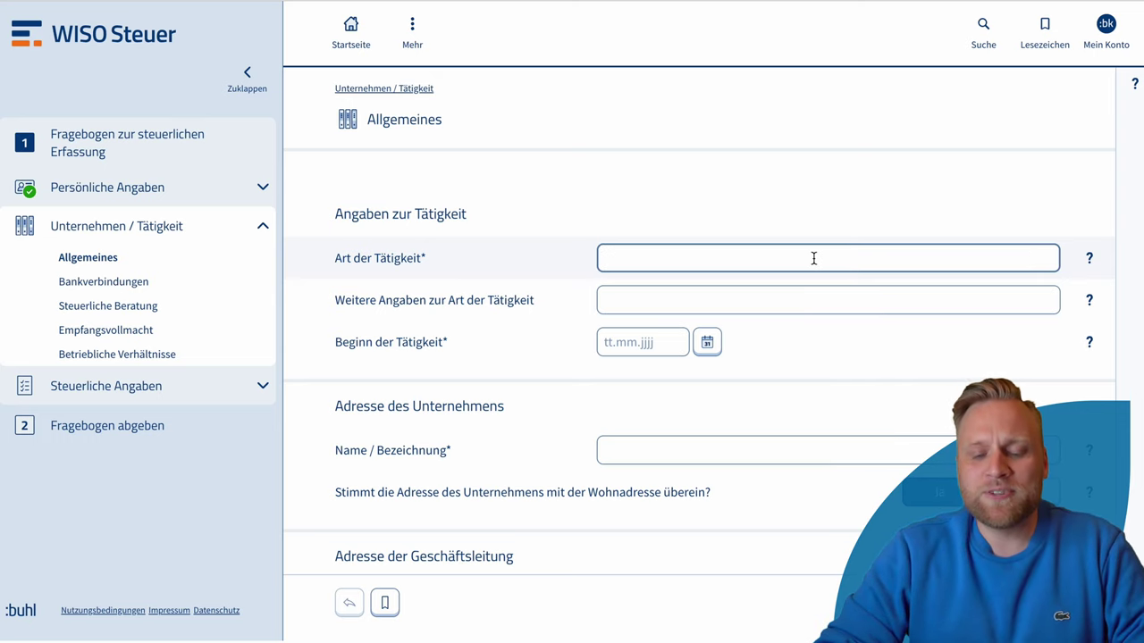
{"action": "scroll", "coordinate": [831, 242], "scroll_direction": "down", "scroll_amount": 1}
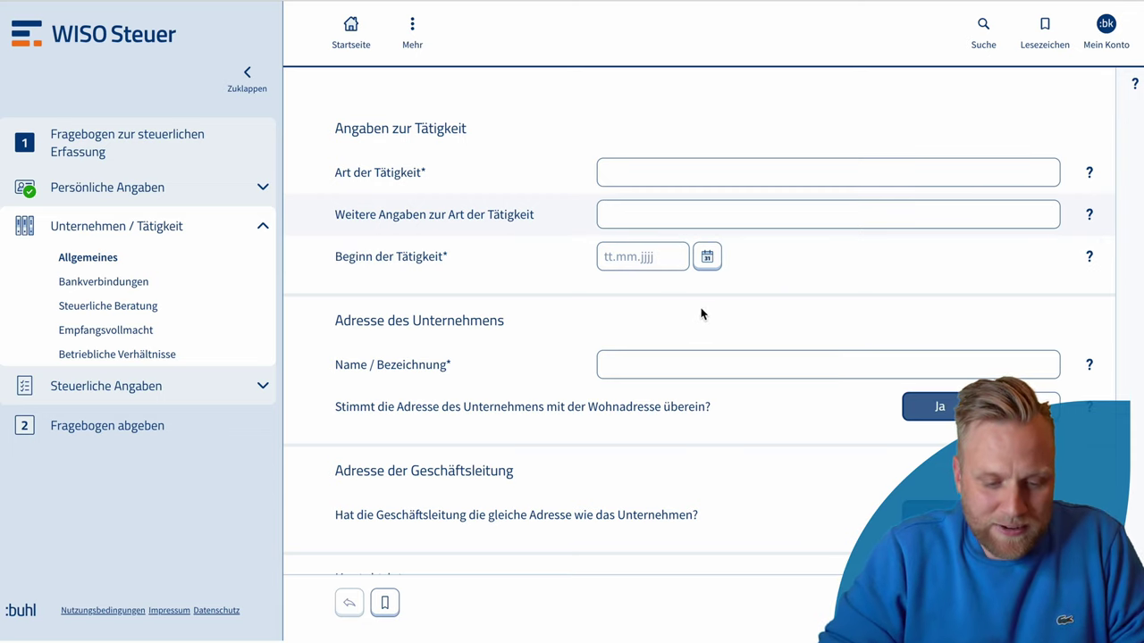
{"action": "scroll", "coordinate": [572, 329], "scroll_direction": "down", "scroll_amount": 1}
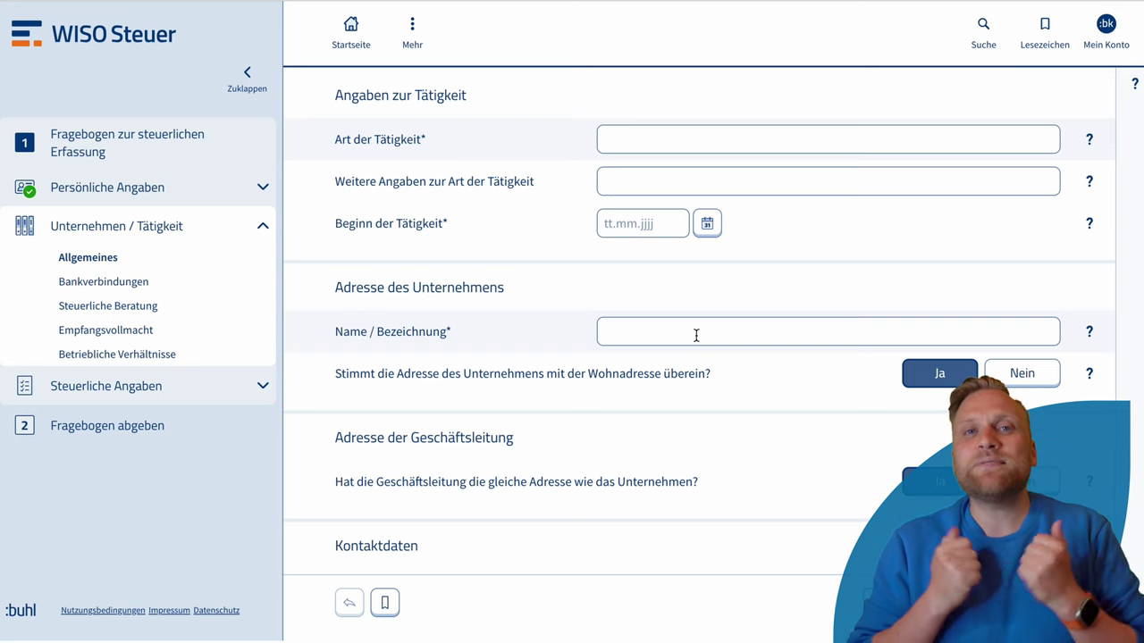
{"action": "left_click", "coordinate": [1089, 332]}
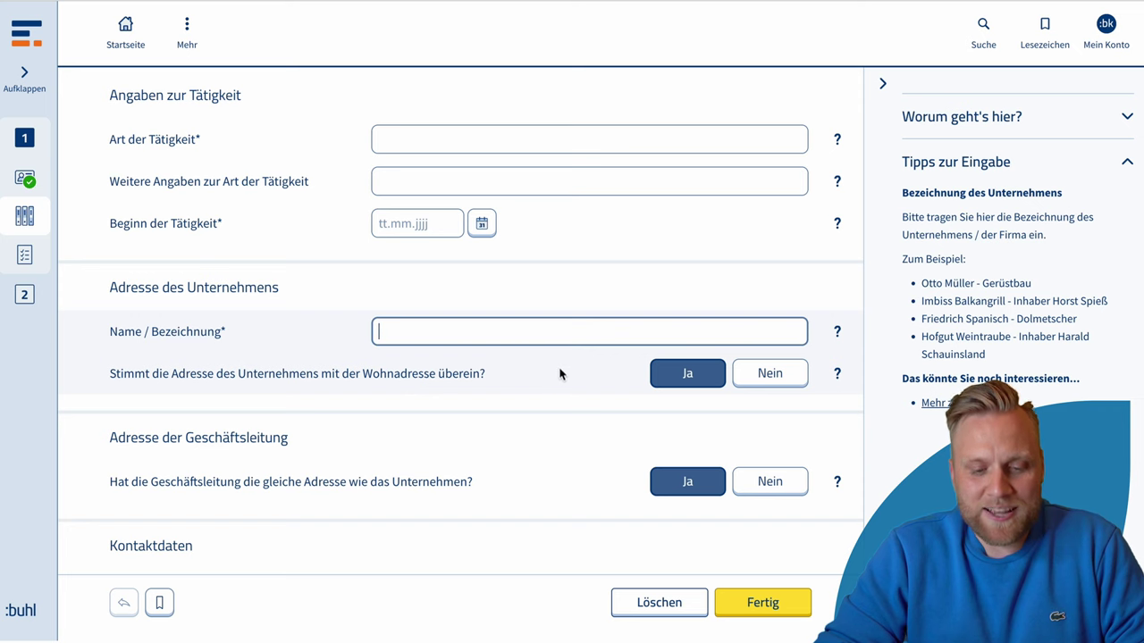
- Check the address fields for a company address that differs from the Wohnadresse, and set the matching-address answer back to Ja
{"action": "left_click", "coordinate": [770, 373]}
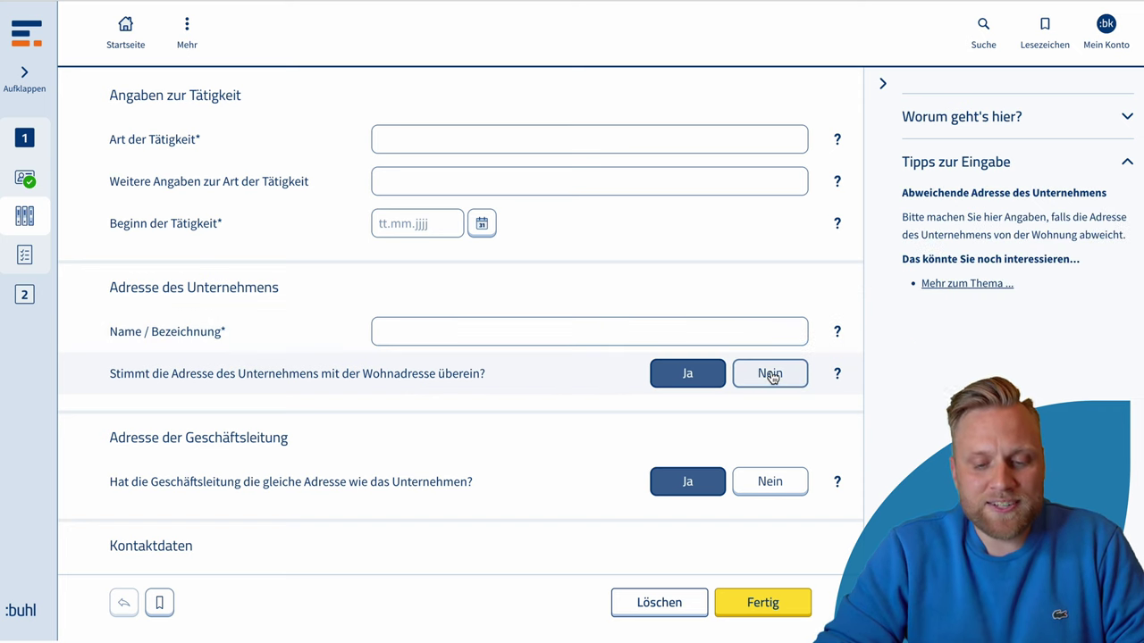
{"action": "scroll", "coordinate": [771, 376], "scroll_direction": "down", "scroll_amount": 2}
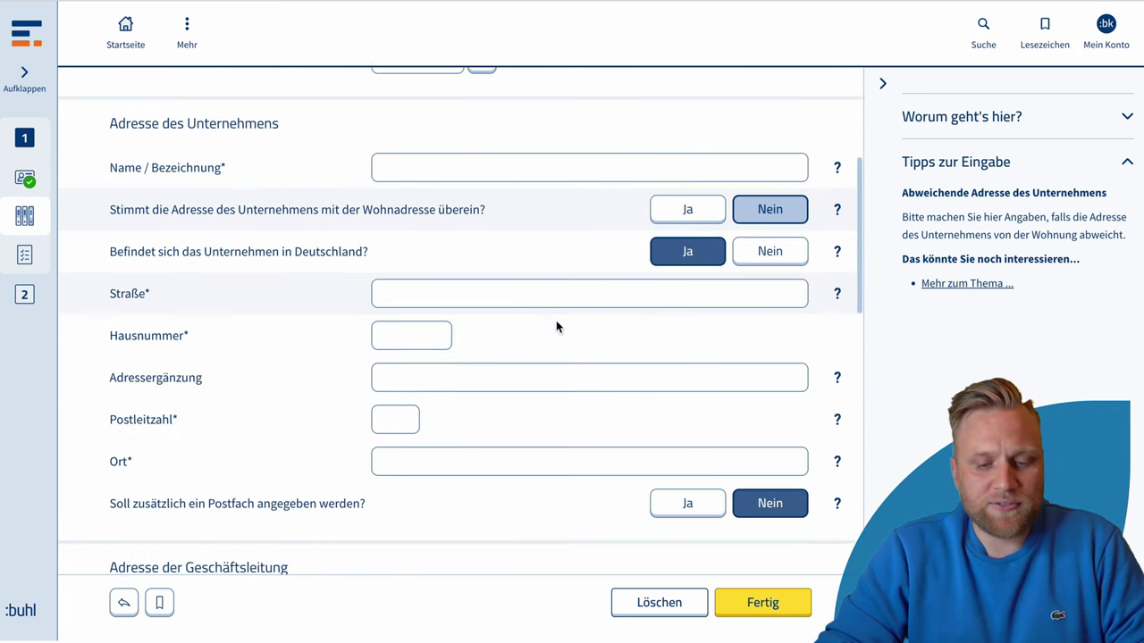
{"action": "left_click", "coordinate": [712, 220]}
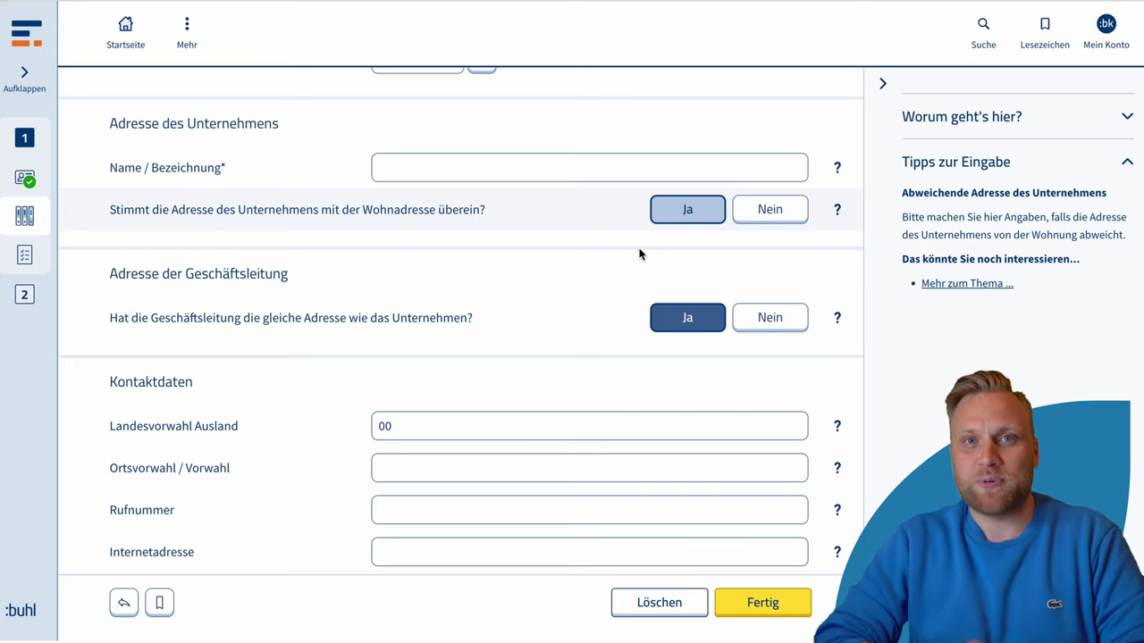
{"action": "scroll", "coordinate": [616, 286], "scroll_direction": "up", "scroll_amount": 1}
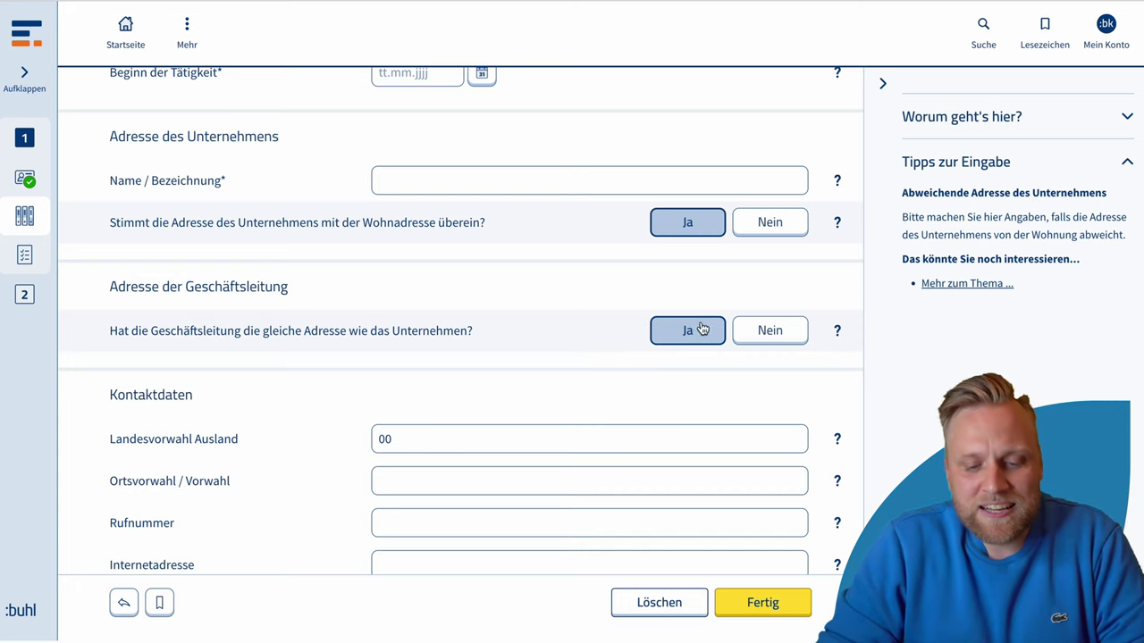
- Check the option for a different Geschäftsleitung address, set the same-address answer back to Ja, and review the Kontaktdaten fields
{"action": "left_click", "coordinate": [758, 331]}
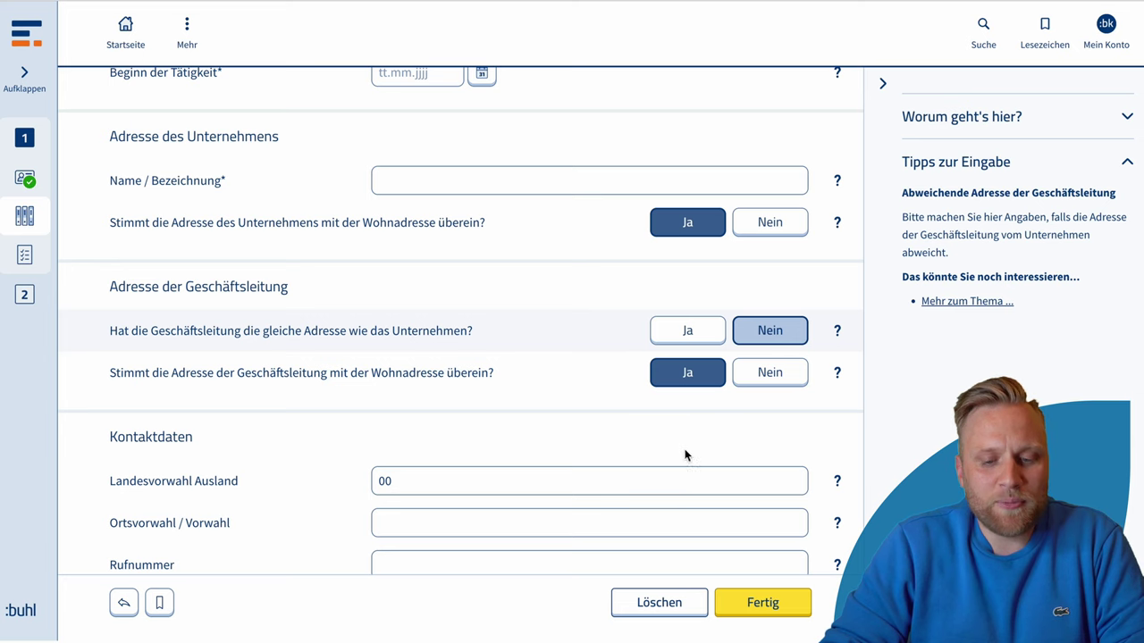
{"action": "left_click", "coordinate": [706, 335]}
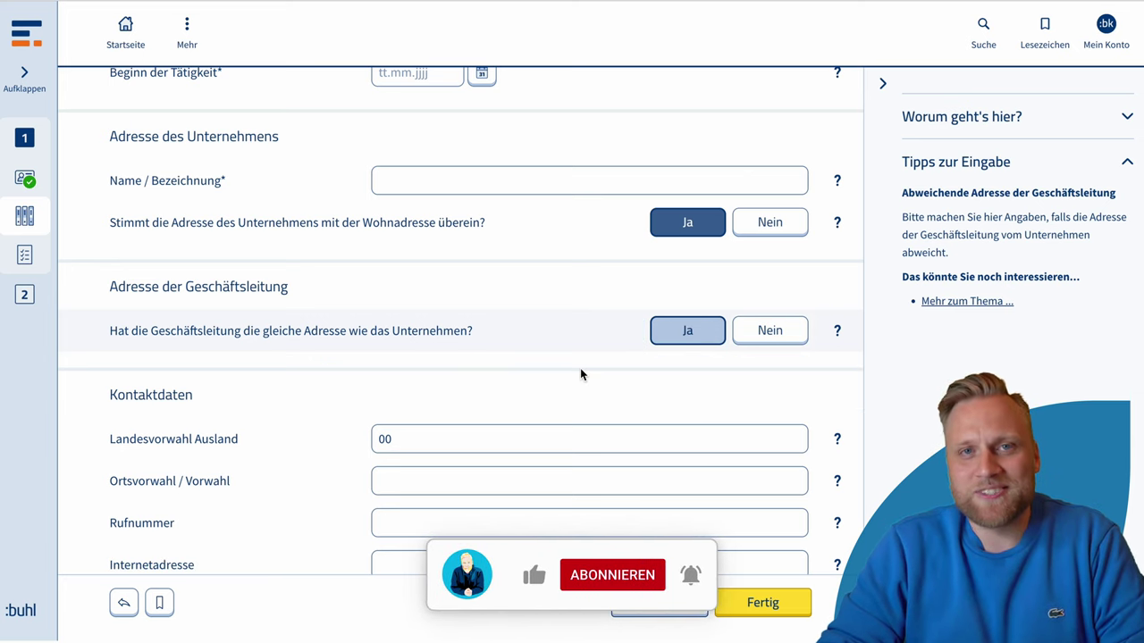
{"action": "scroll", "coordinate": [580, 374], "scroll_direction": "down", "scroll_amount": 1}
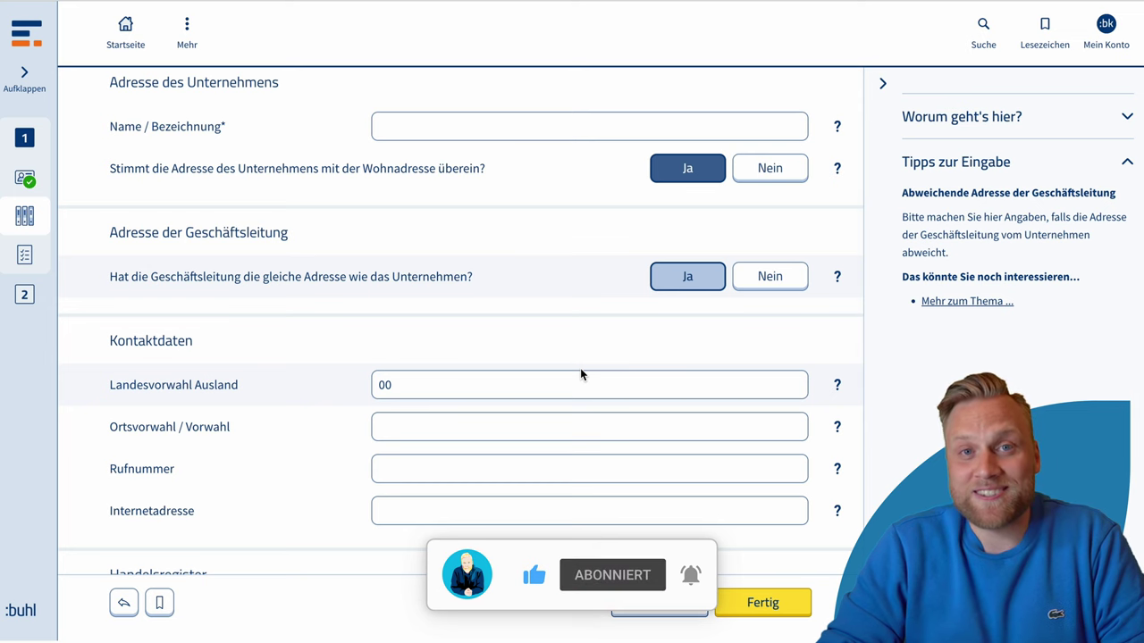
{"action": "scroll", "coordinate": [580, 371], "scroll_direction": "down", "scroll_amount": 2}
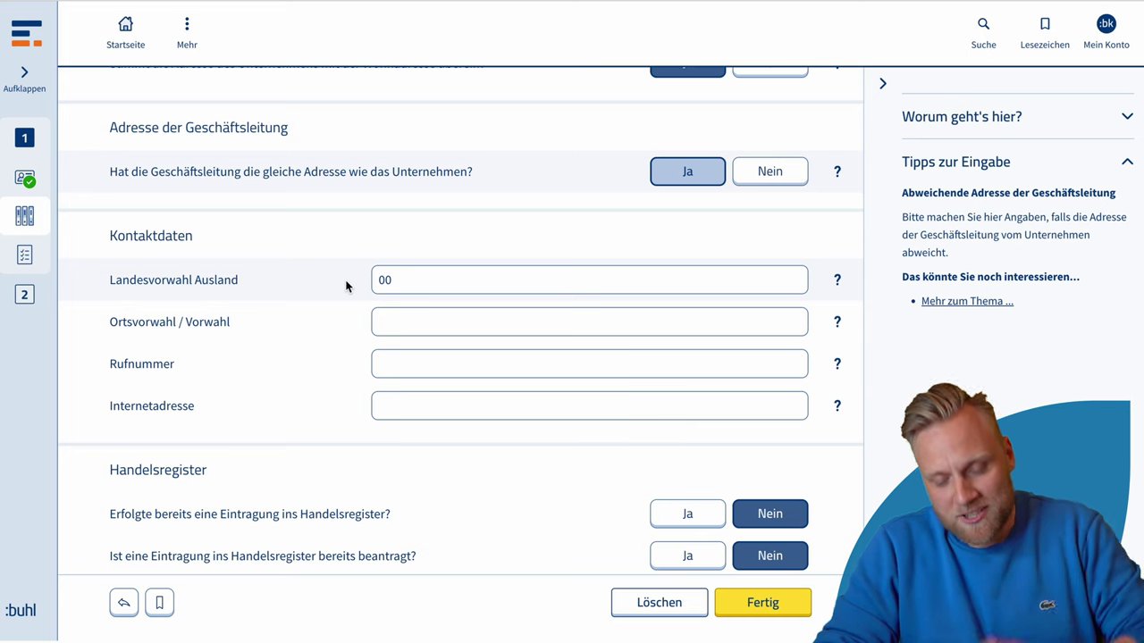
{"action": "scroll", "coordinate": [347, 286], "scroll_direction": "down", "scroll_amount": 1}
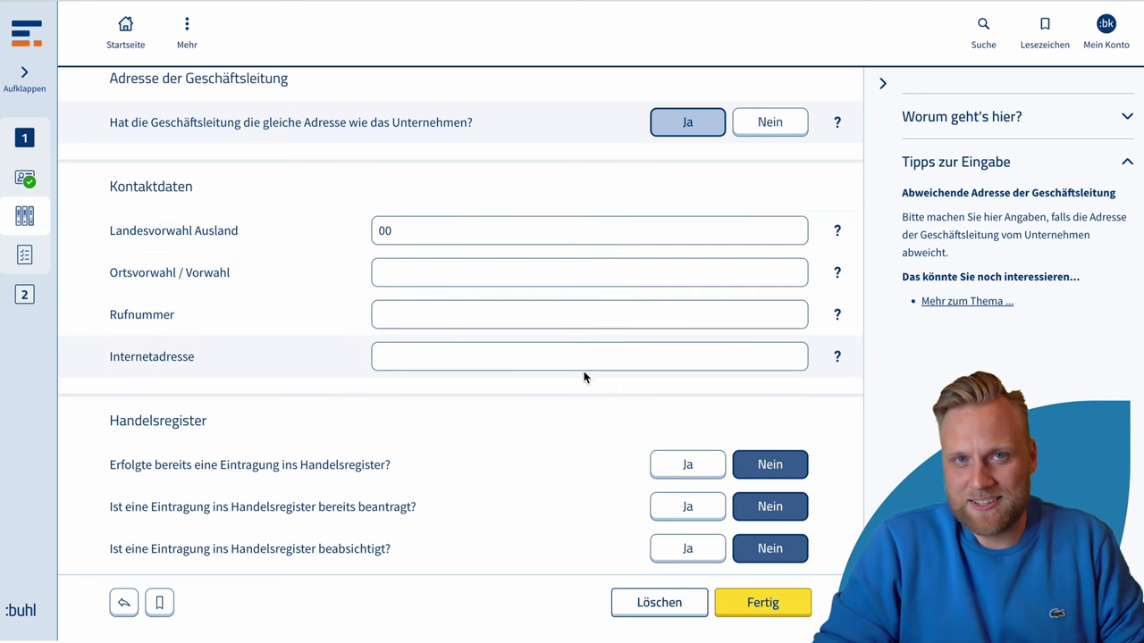
- Choose Übernahme (z. B. Kauf, Pacht, Vererbung oder Verschenkung) as the Form der Gründung and review the Vorheriges Unternehmen fields
{"action": "scroll", "coordinate": [543, 473], "scroll_direction": "down", "scroll_amount": 3}
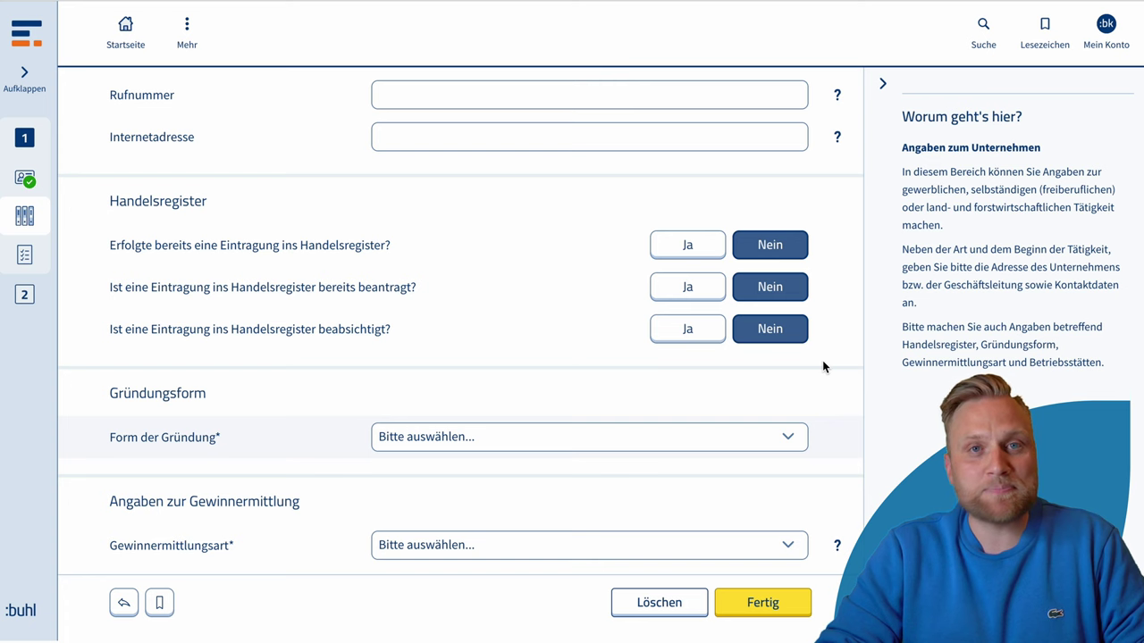
{"action": "scroll", "coordinate": [823, 362], "scroll_direction": "down", "scroll_amount": 1}
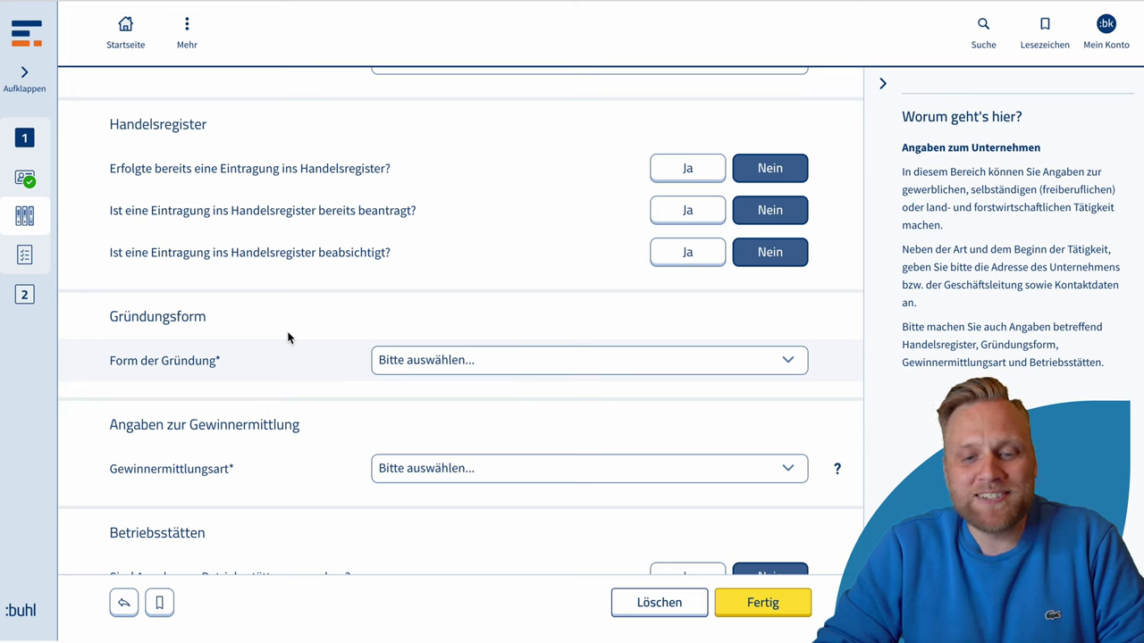
{"action": "left_click", "coordinate": [499, 366]}
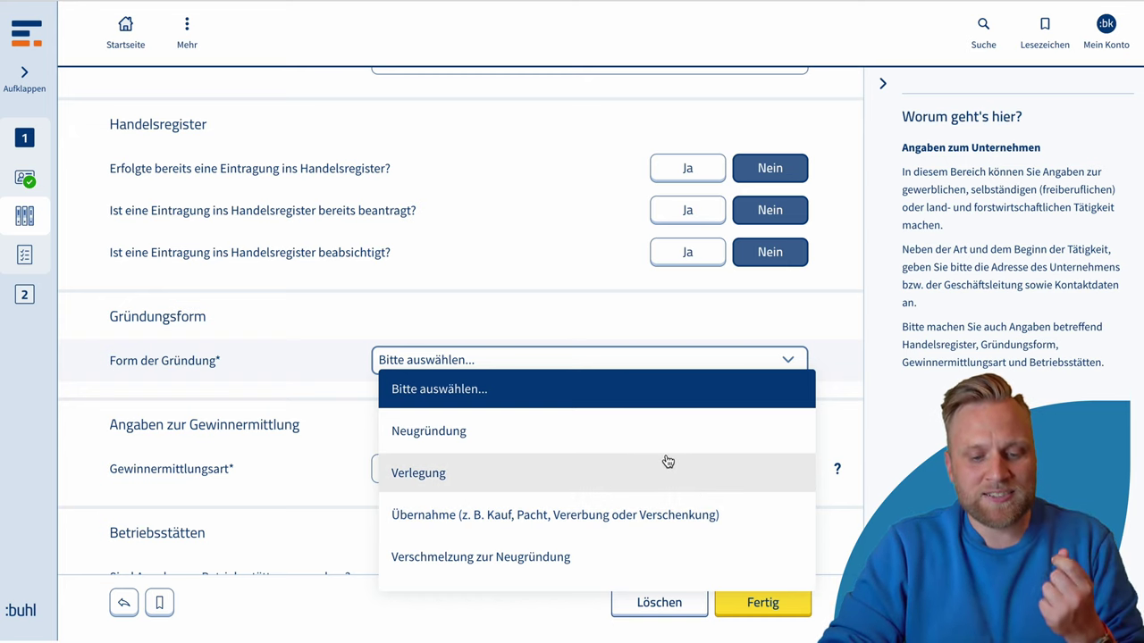
{"action": "left_click", "coordinate": [640, 513]}
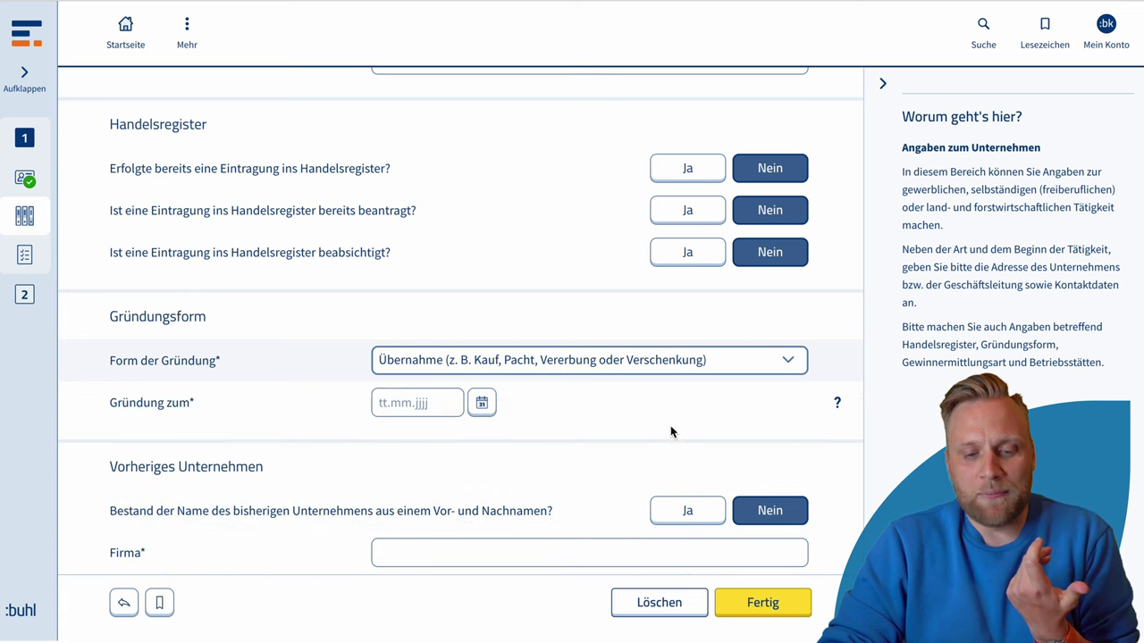
{"action": "scroll", "coordinate": [672, 429], "scroll_direction": "down", "scroll_amount": 3}
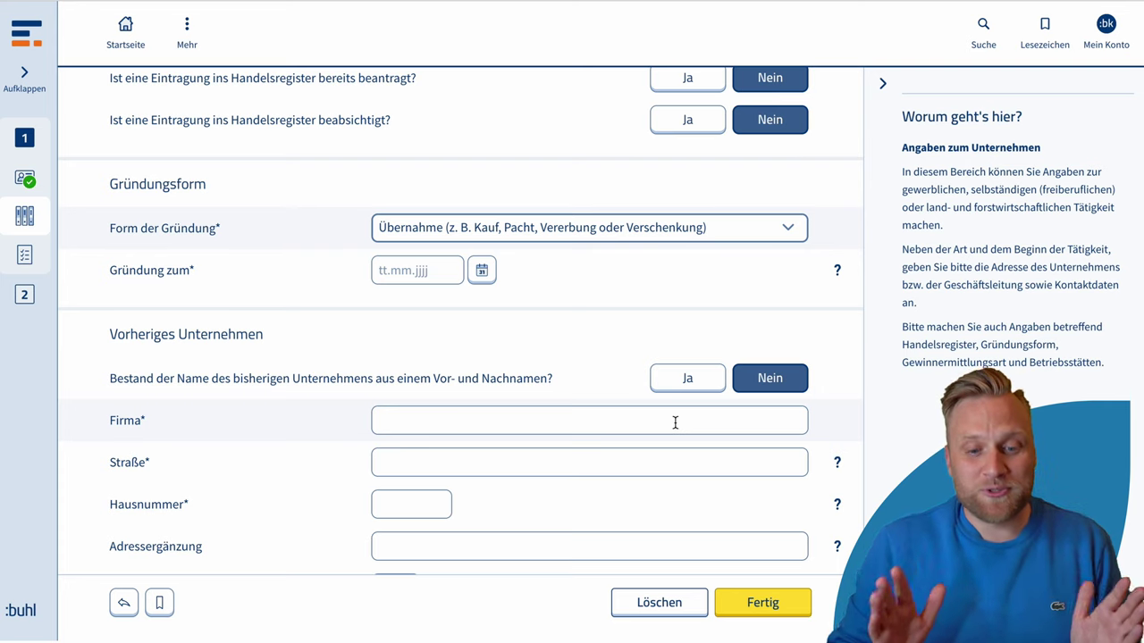
- Set the Form der Gründung to Neugründung and compare the Gründung zum date field with Beginn der Tätigkeit
{"action": "left_click", "coordinate": [736, 236]}
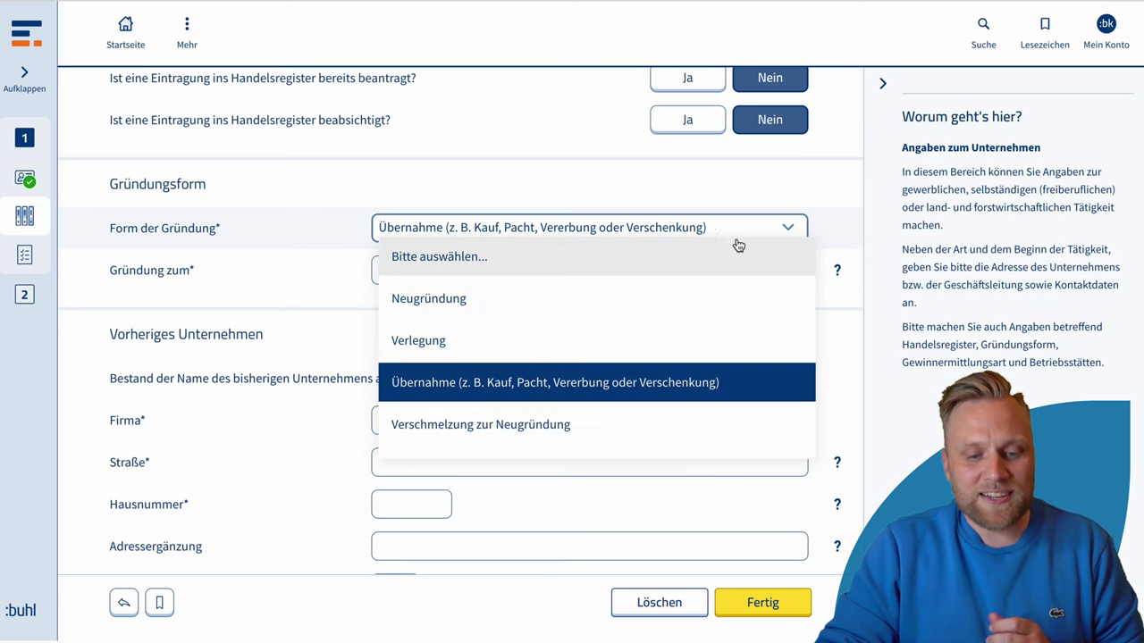
{"action": "left_click", "coordinate": [680, 299]}
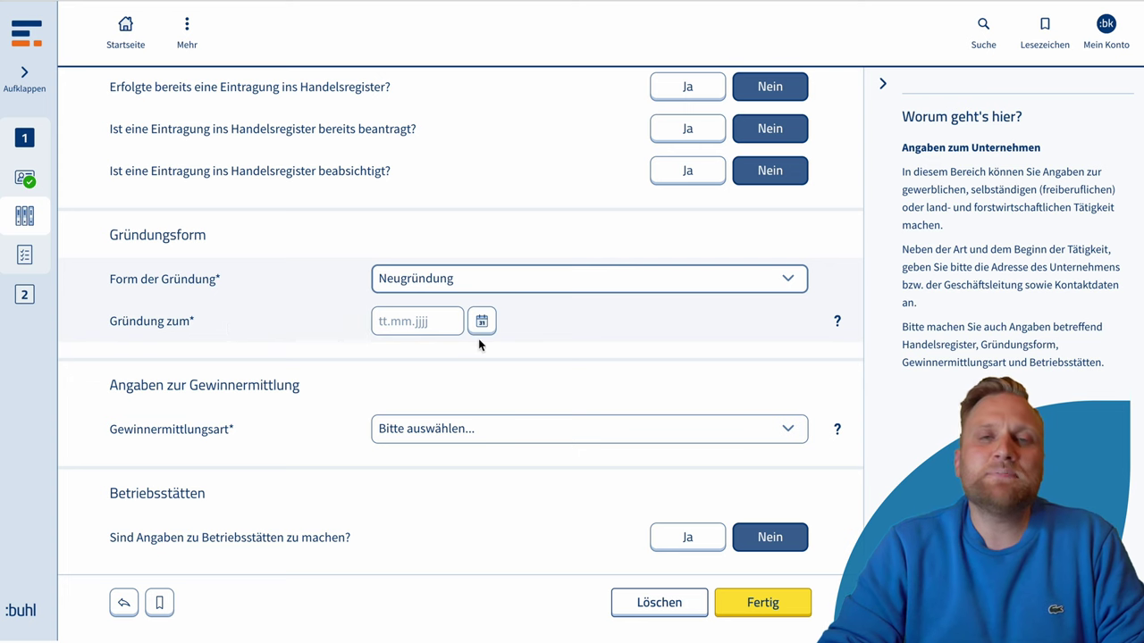
{"action": "scroll", "coordinate": [568, 358], "scroll_direction": "up", "scroll_amount": 8}
{"action": "scroll", "coordinate": [568, 361], "scroll_direction": "up", "scroll_amount": 3}
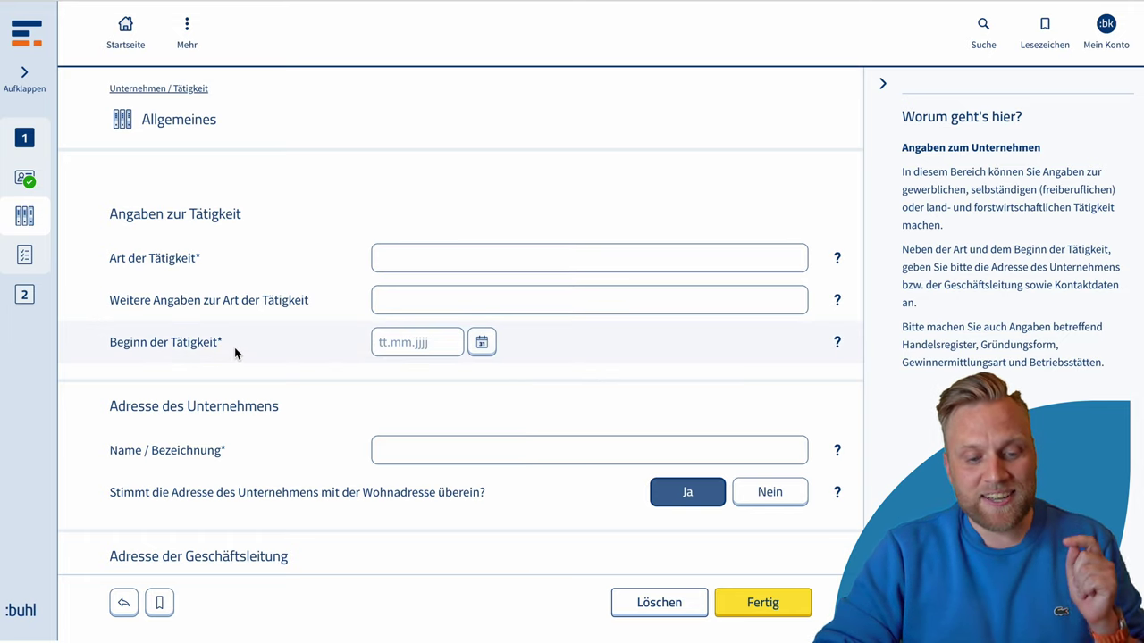
{"action": "scroll", "coordinate": [234, 346], "scroll_direction": "down", "scroll_amount": 10}
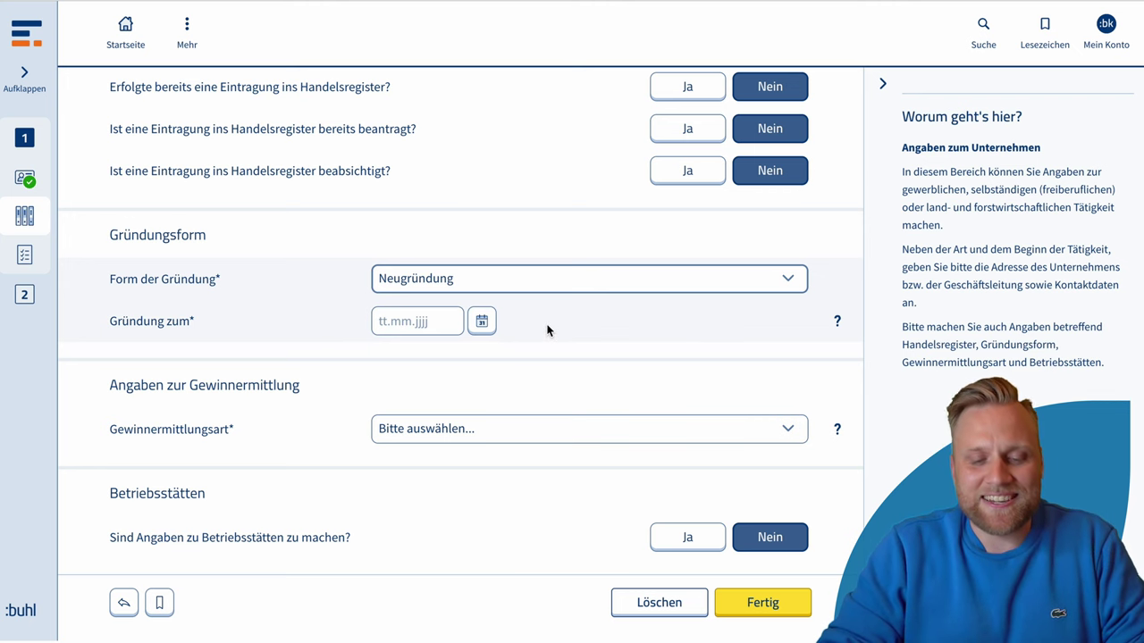
{"action": "scroll", "coordinate": [547, 330], "scroll_direction": "up", "scroll_amount": 1}
{"action": "scroll", "coordinate": [547, 331], "scroll_direction": "down", "scroll_amount": 1}
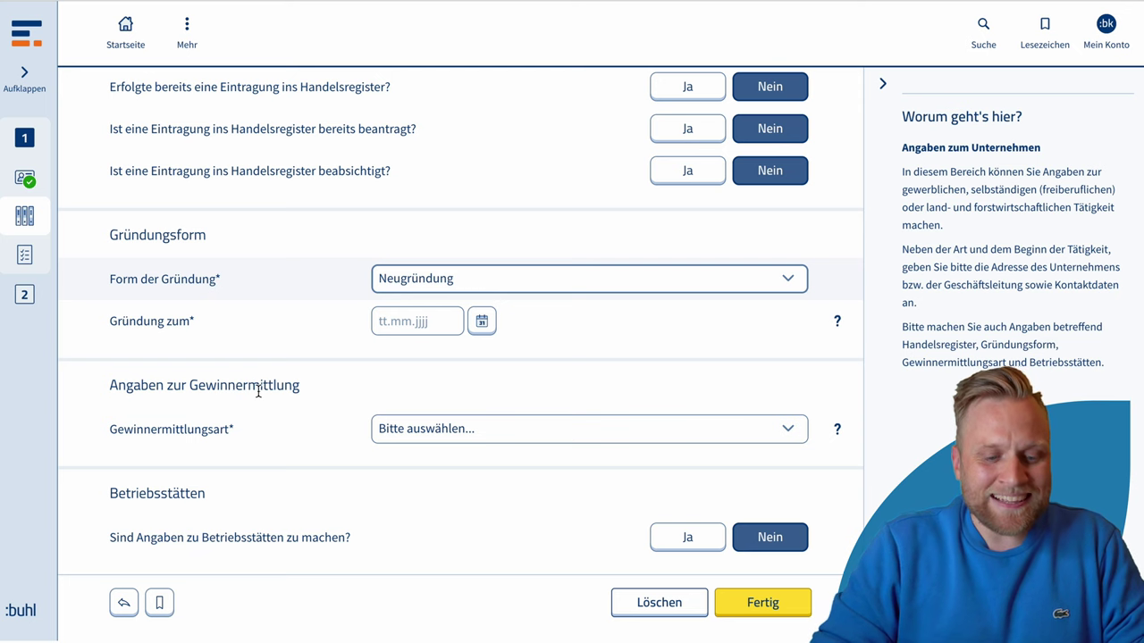
- Set the Gewinnermittlungsart to Einnahmen-Überschuss-Rechnung, trying out Betriebsvermögensvergleich as the alternative before settling on it
{"action": "left_click", "coordinate": [539, 438]}
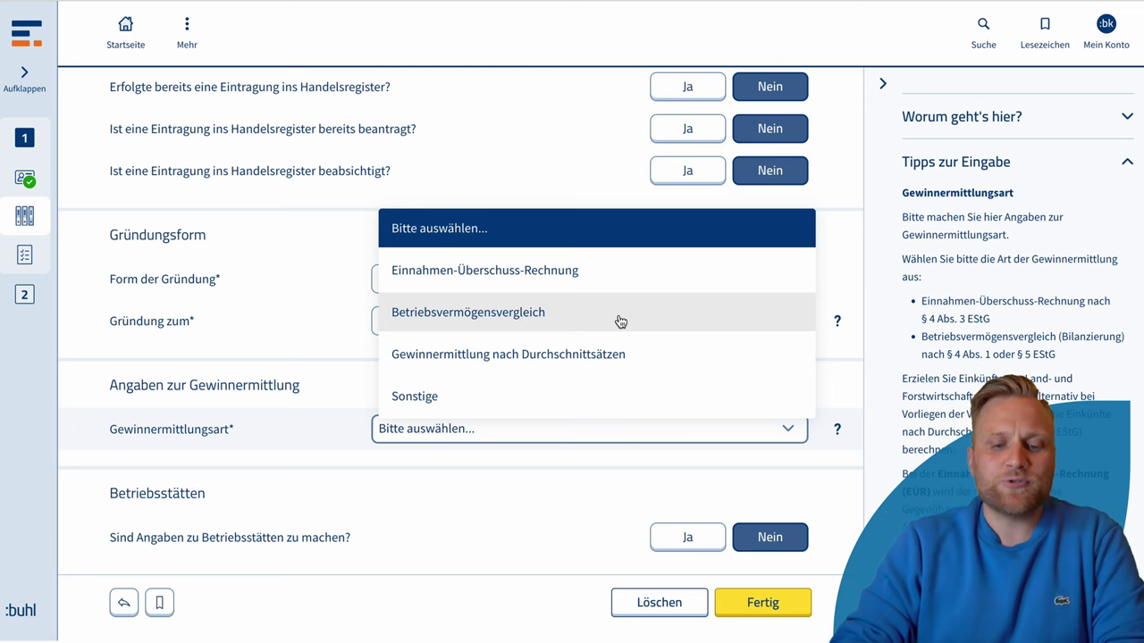
{"action": "left_click", "coordinate": [632, 272]}
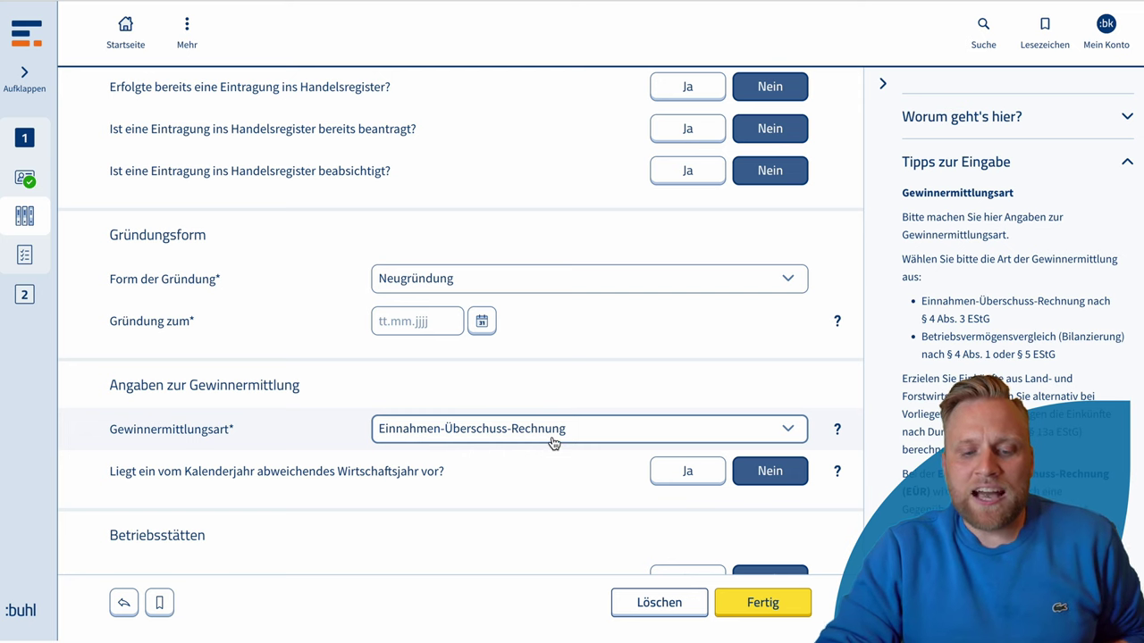
{"action": "left_click", "coordinate": [600, 437]}
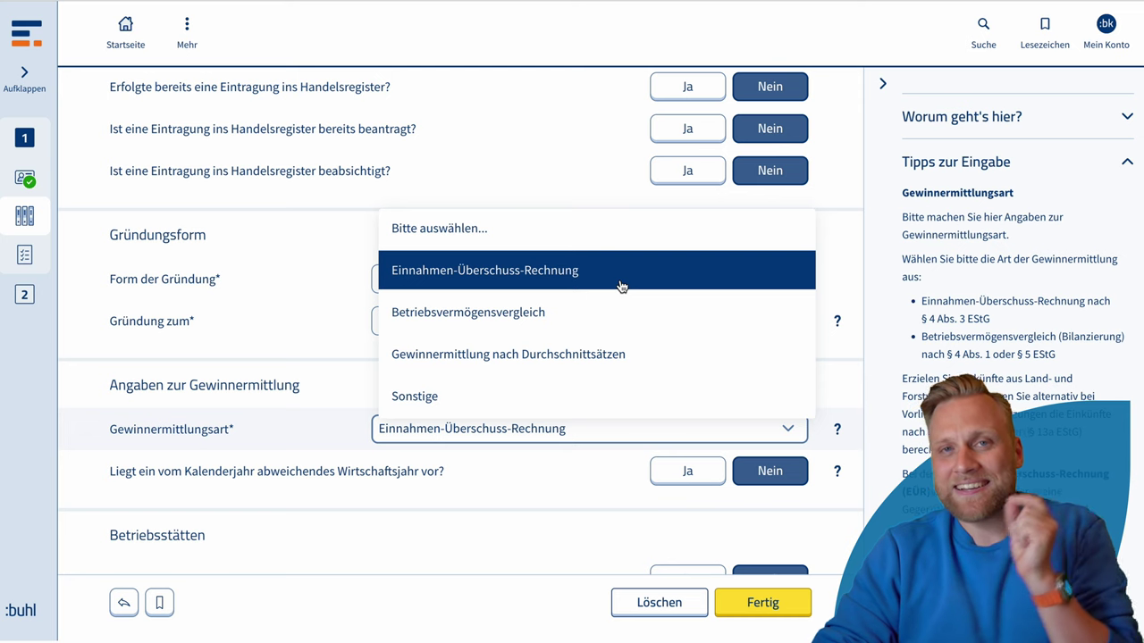
{"action": "left_click", "coordinate": [567, 323]}
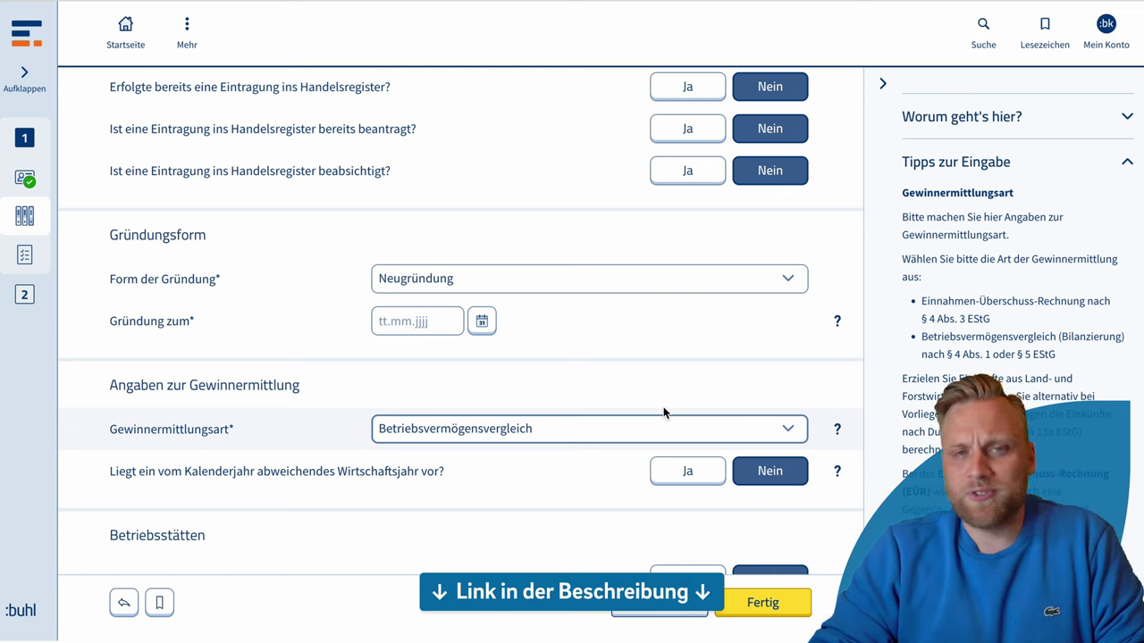
{"action": "left_click", "coordinate": [630, 435]}
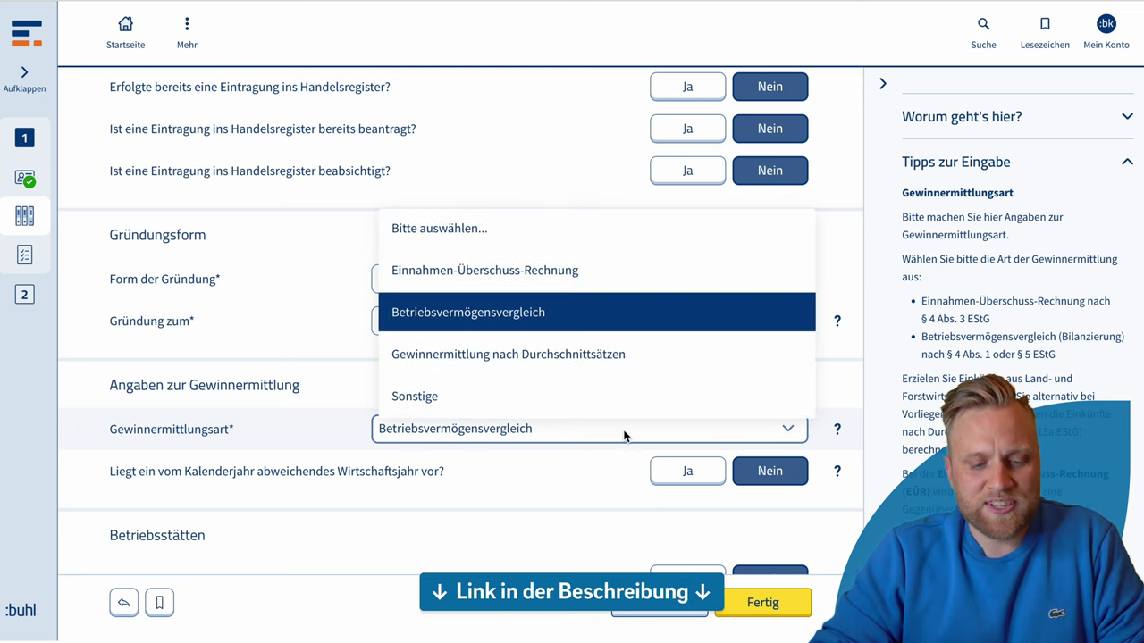
{"action": "left_click", "coordinate": [539, 271]}
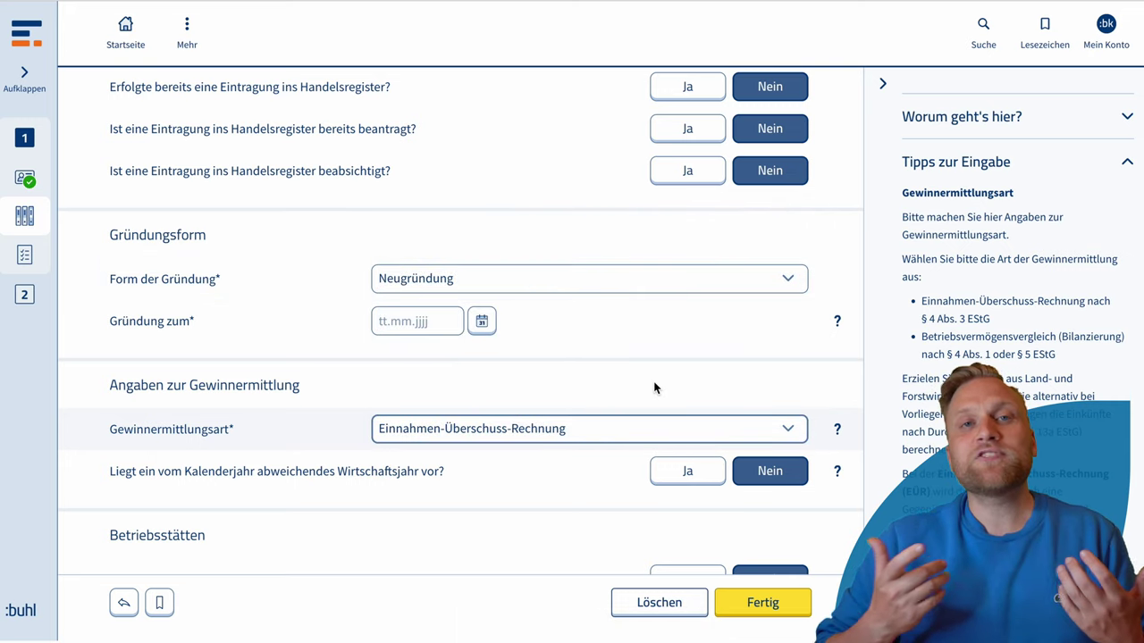
- Check what a Ja answer to the Betriebsstätten question requires, set it back to Nein, and finish the Allgemeines topic
{"action": "scroll", "coordinate": [201, 436], "scroll_direction": "down", "scroll_amount": 1}
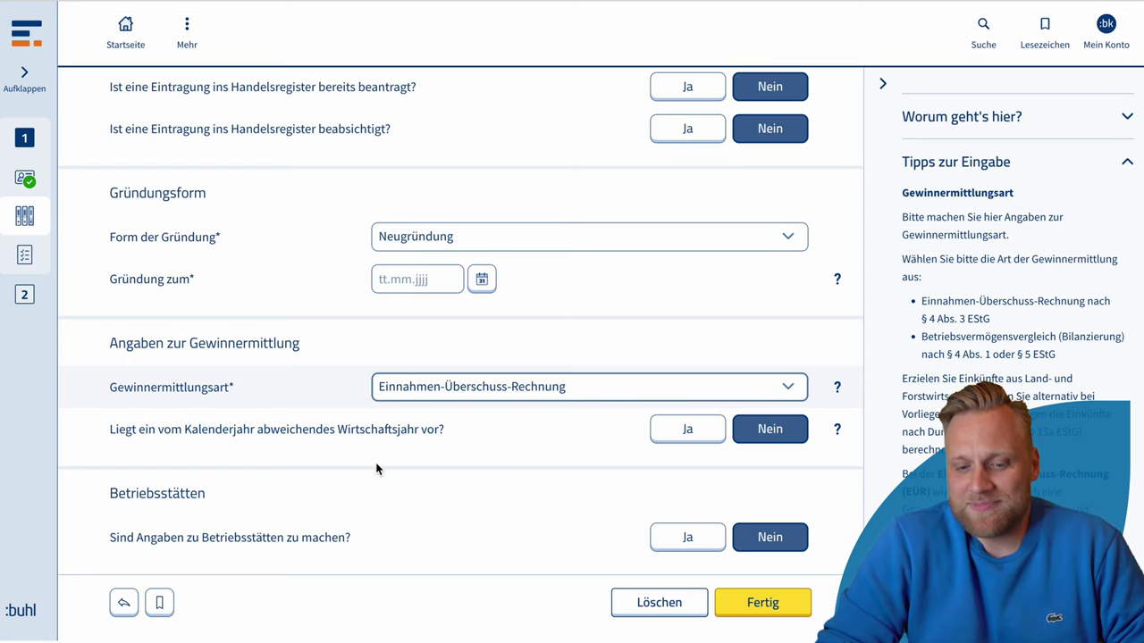
{"action": "left_click", "coordinate": [685, 538]}
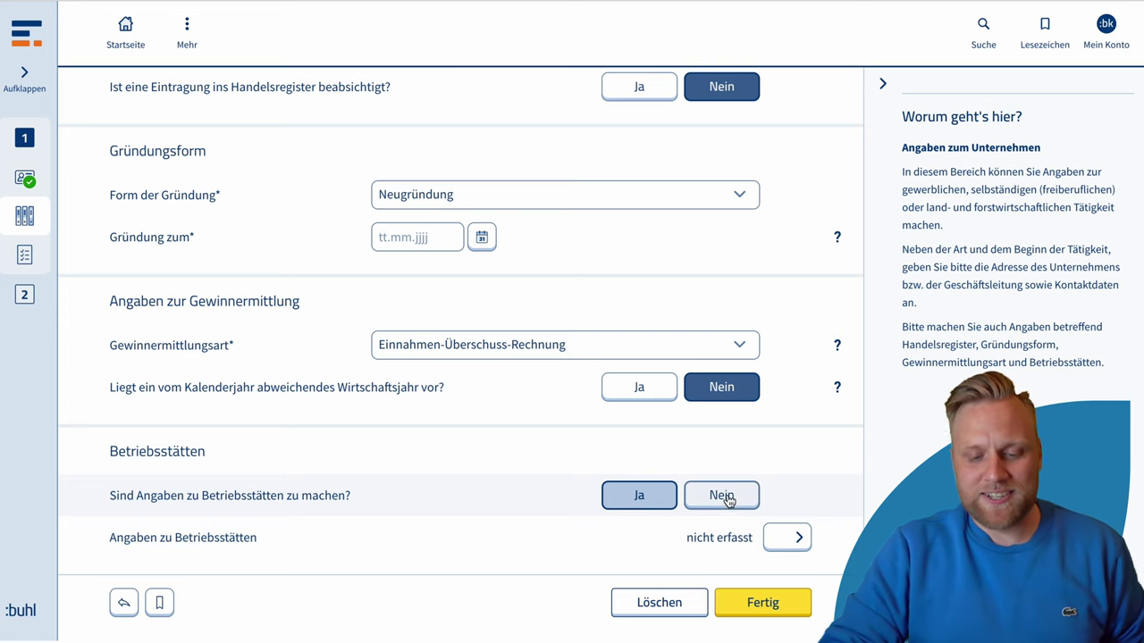
{"action": "left_click", "coordinate": [726, 497]}
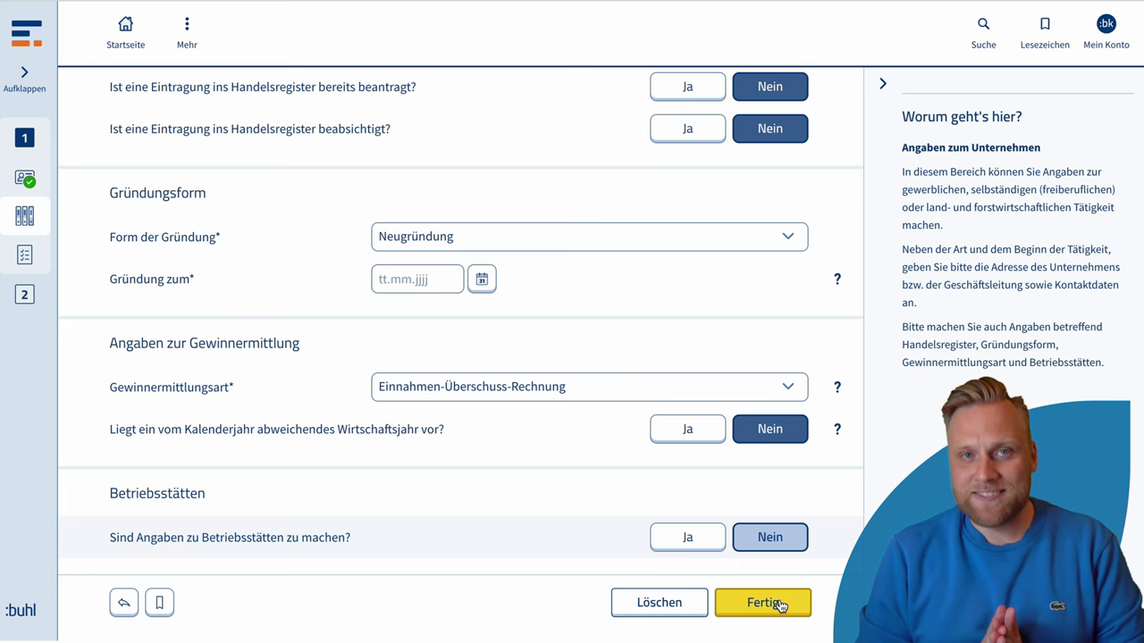
{"action": "left_click", "coordinate": [780, 606]}
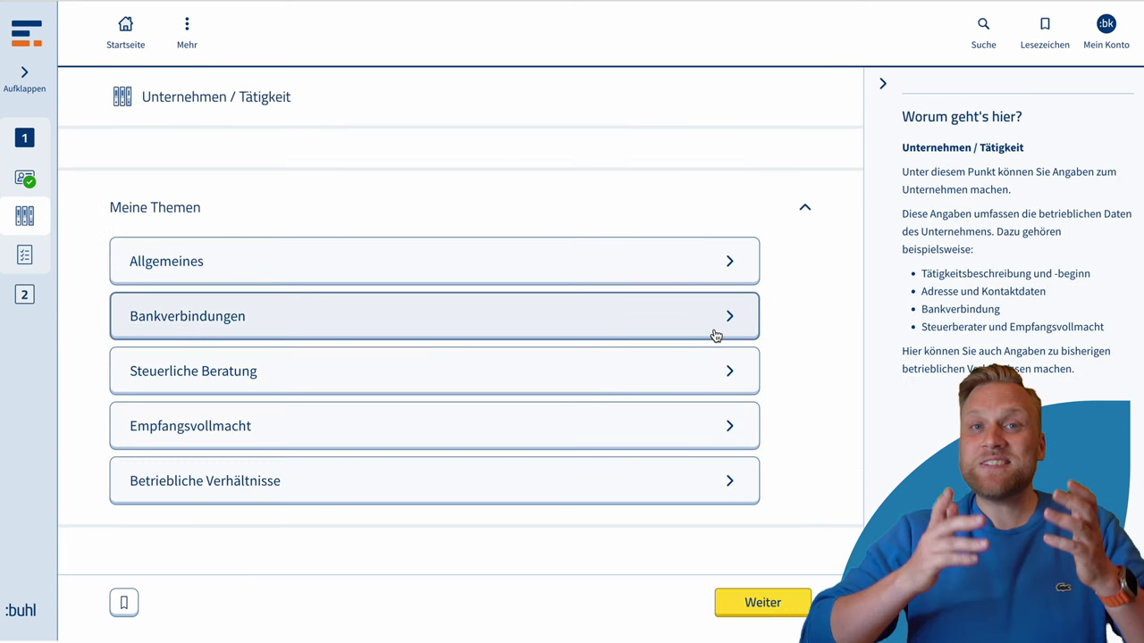
- Open the Bankverbindungen topic and review the account fields for private and business tax refunds
{"action": "left_click", "coordinate": [621, 324]}
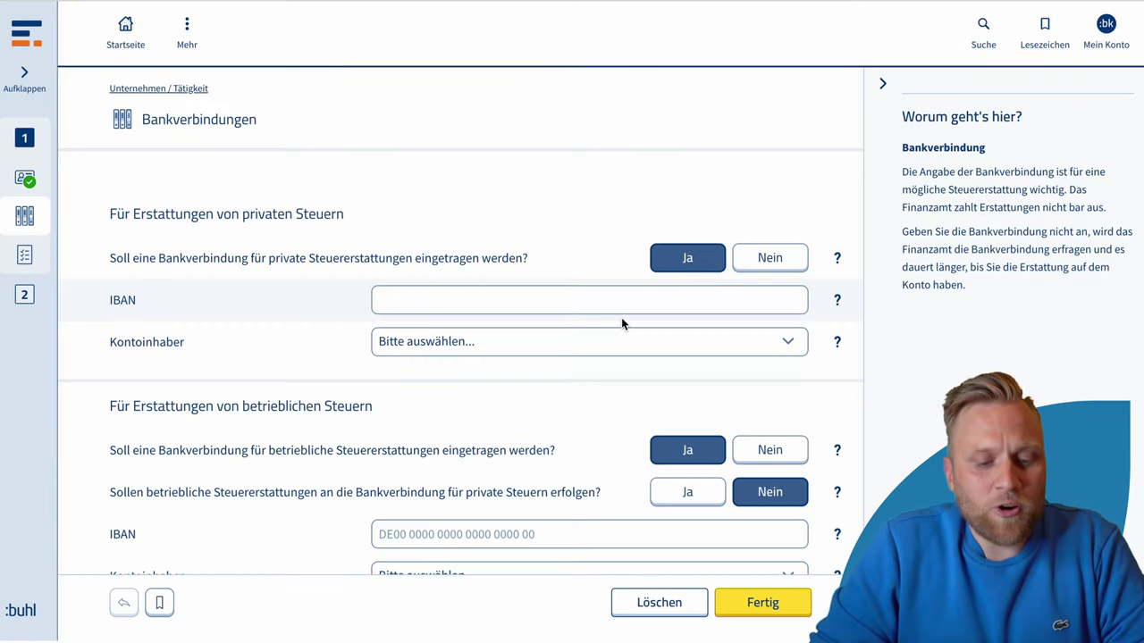
{"action": "scroll", "coordinate": [567, 391], "scroll_direction": "down", "scroll_amount": 1}
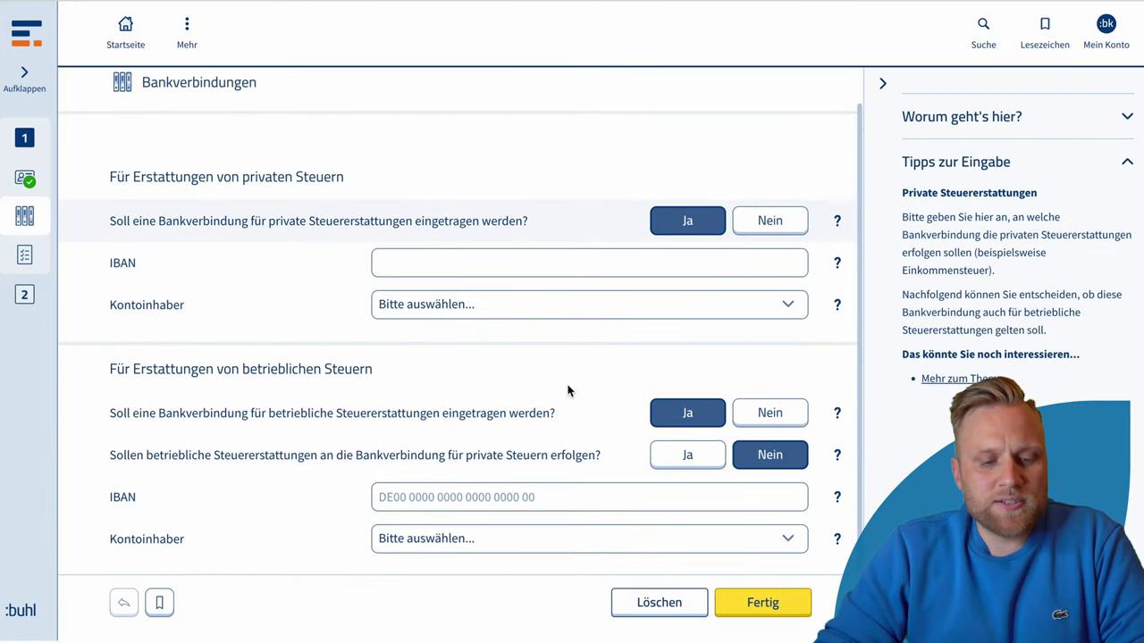